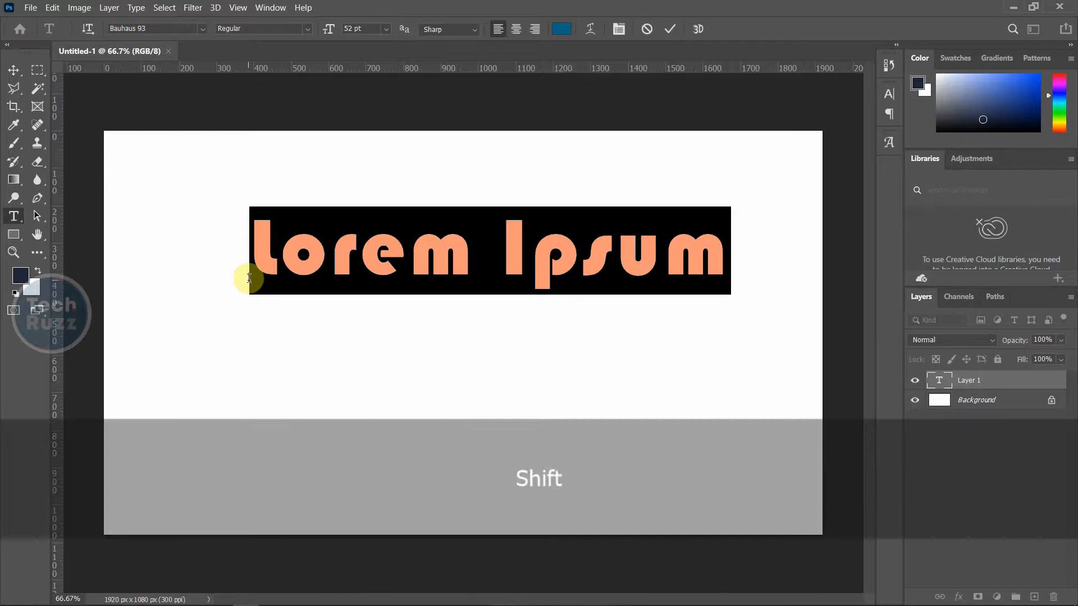
Change the type to 'TEXT' and scale the layer up to about 302%
text(TEXT)
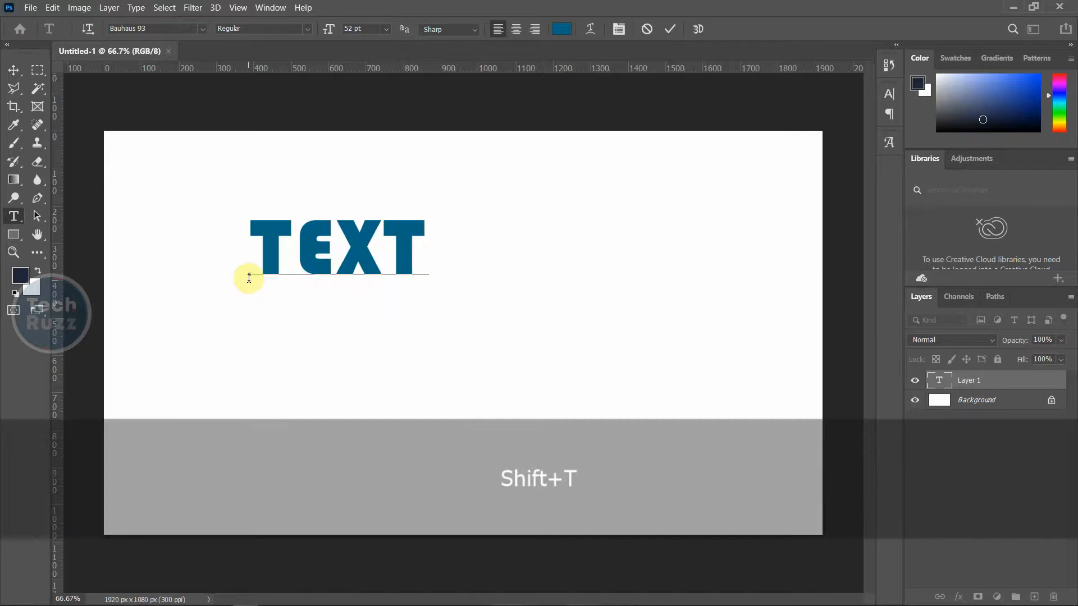
click(14, 70)
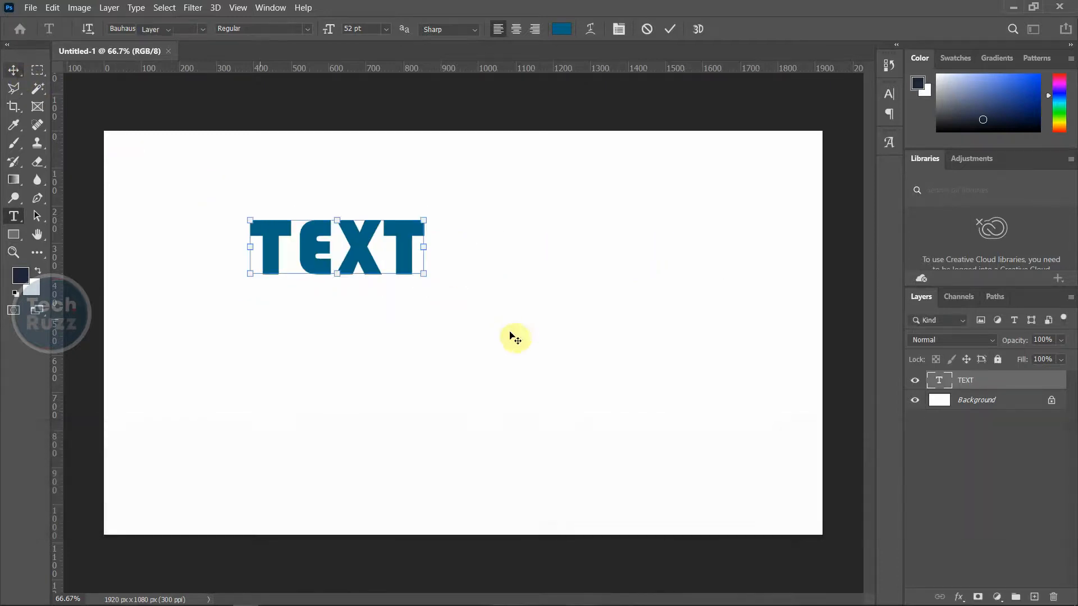
key(ctrl+t)
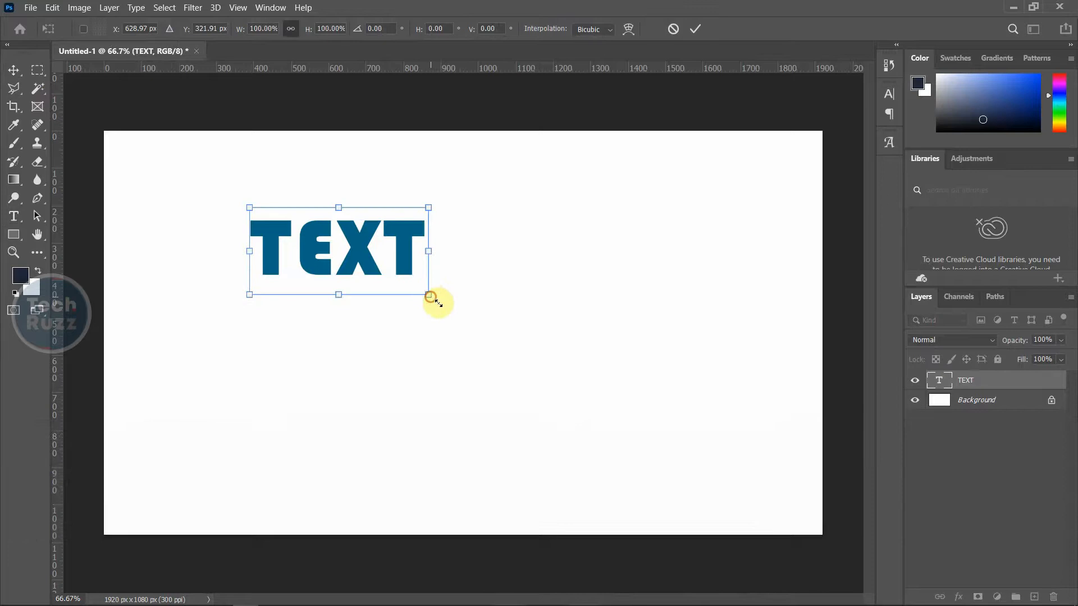
drag(429, 295, 777, 505)
drag(582, 367, 535, 373)
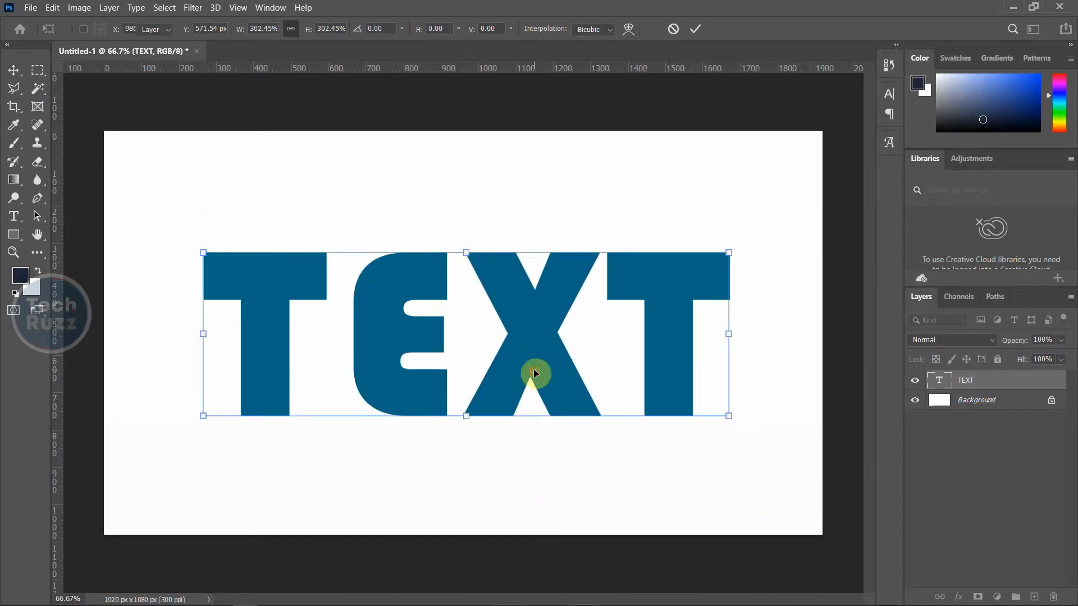
key(Return)
Align the TEXT layer to the horizontal and vertical centre of the canvas, then reselect it
click(1006, 409)
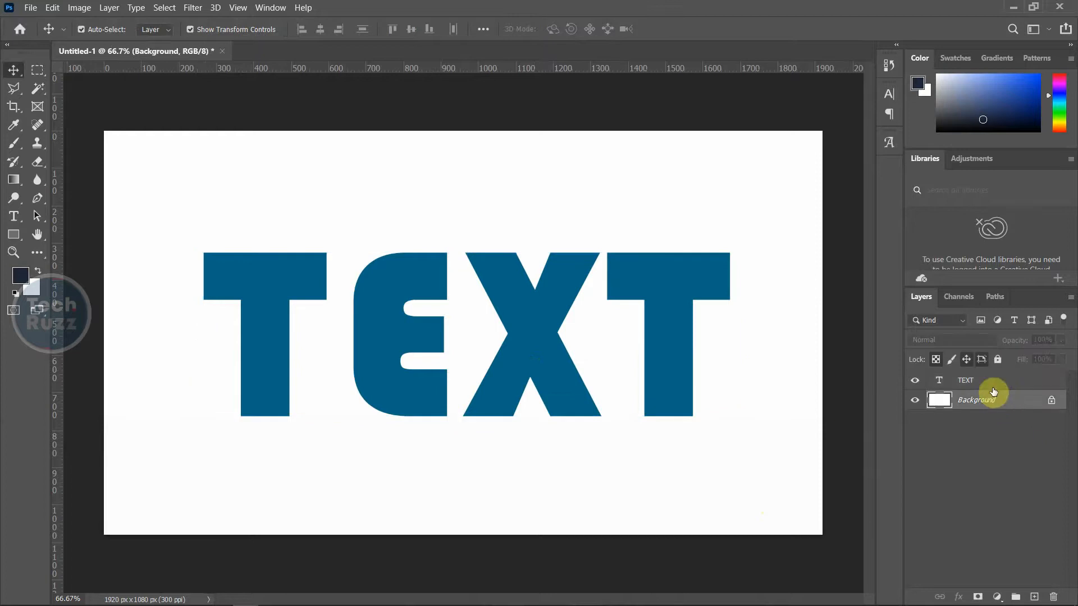
ctrl+click(989, 382)
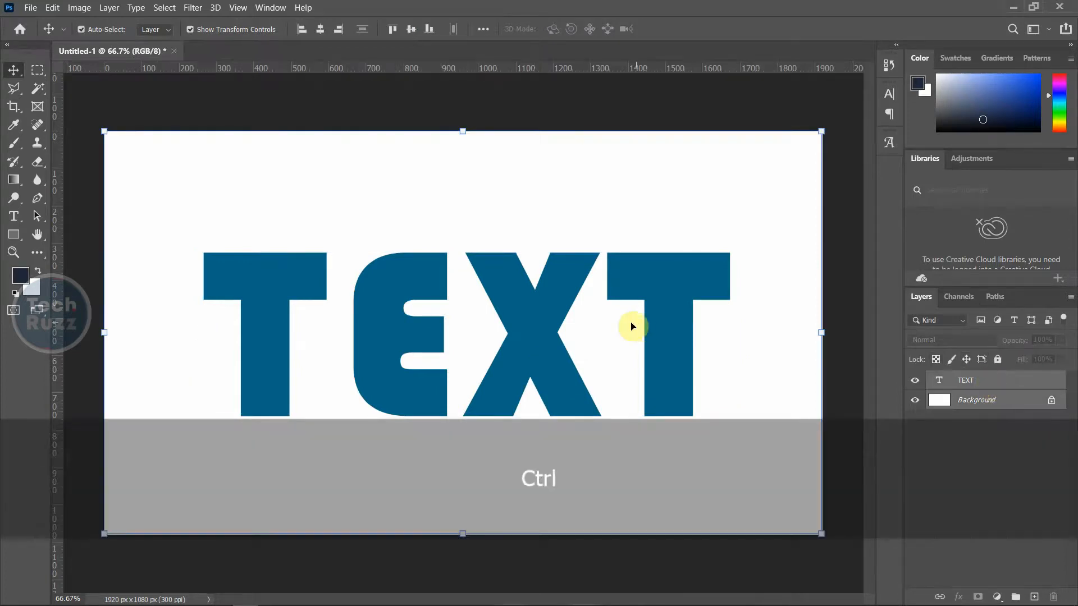
click(325, 31)
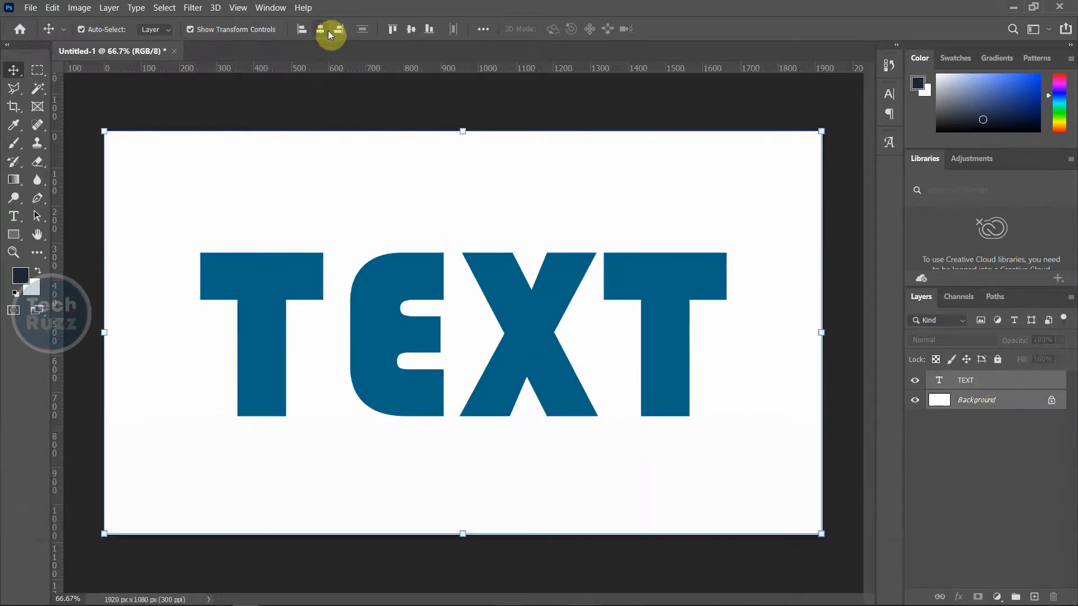
click(411, 29)
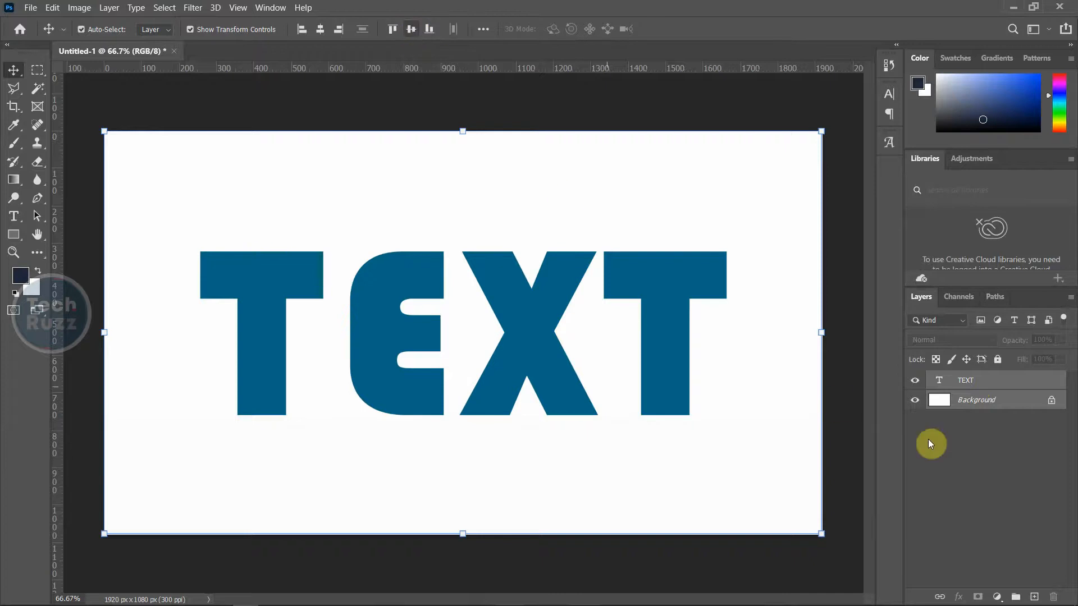
click(992, 473)
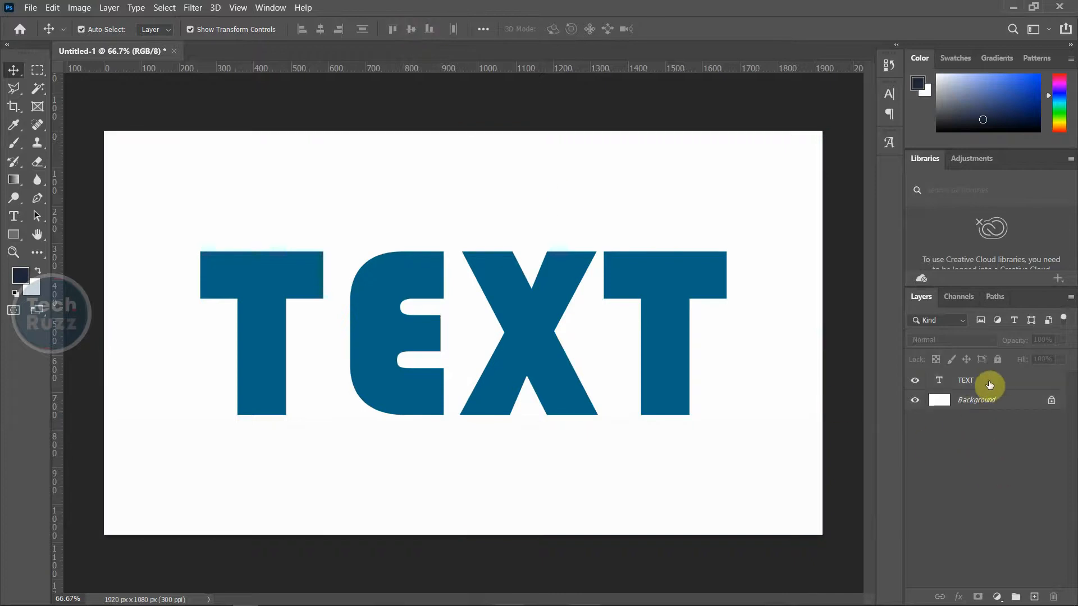
click(994, 383)
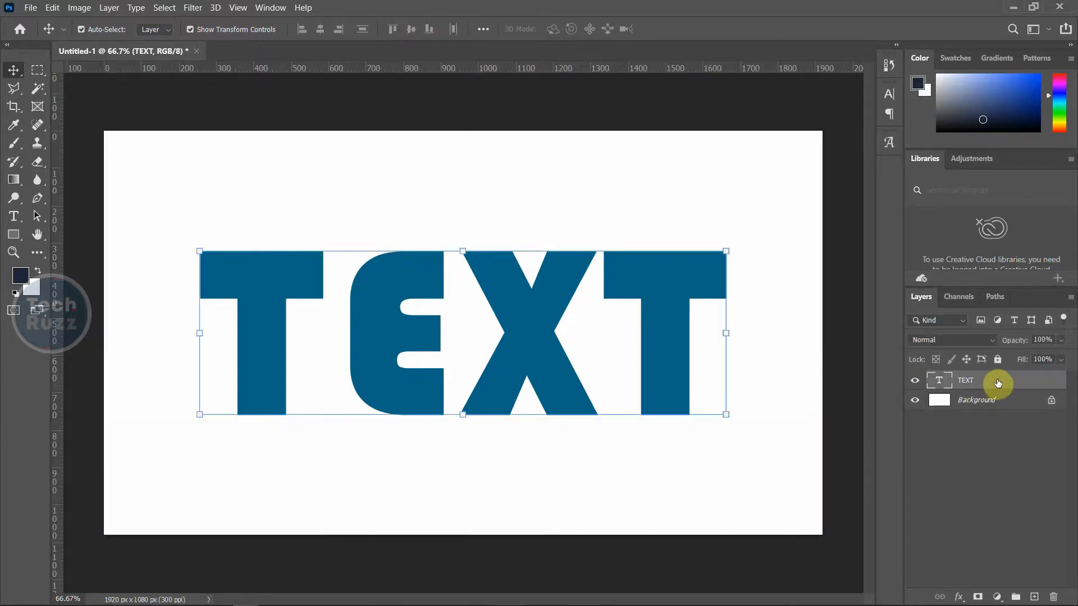
Convert the TEXT layer into a 36.97 px deep 3D extrusion in the 3D workspace
right_click(998, 384)
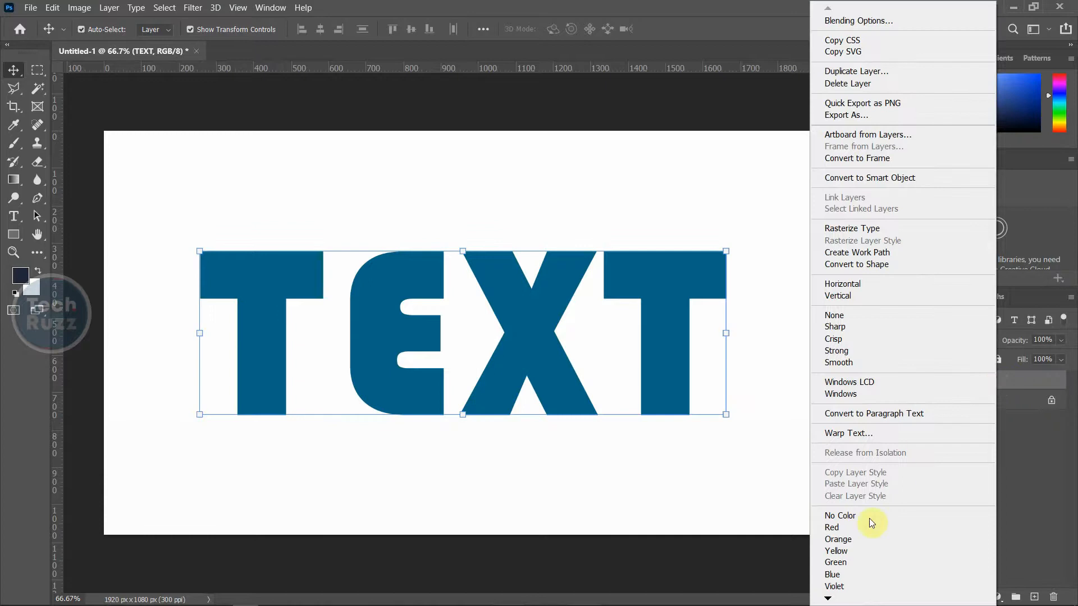
click(828, 599)
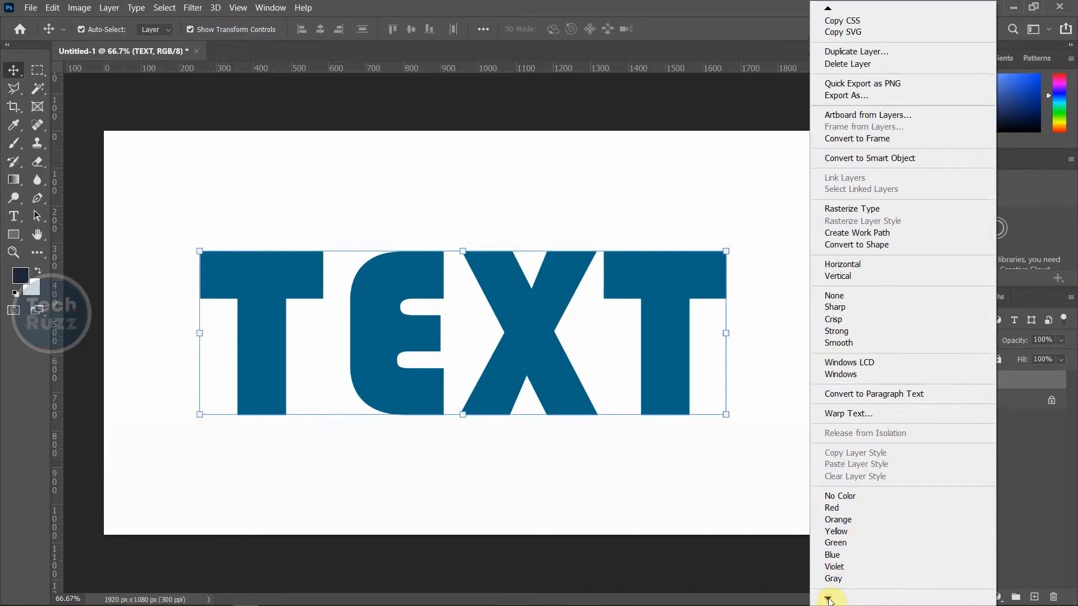
click(828, 599)
click(828, 599)
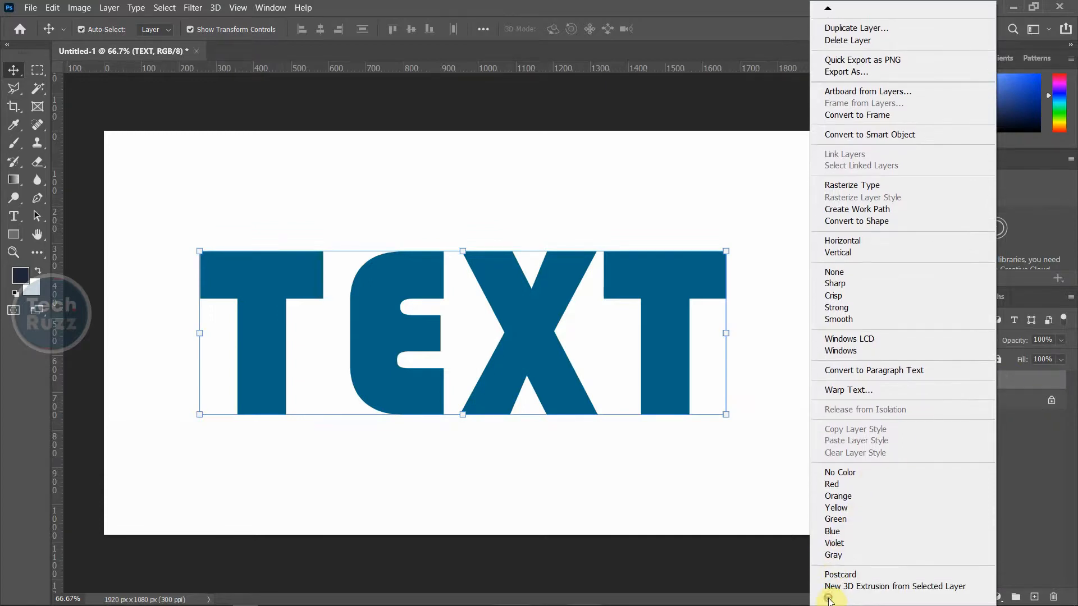
click(900, 586)
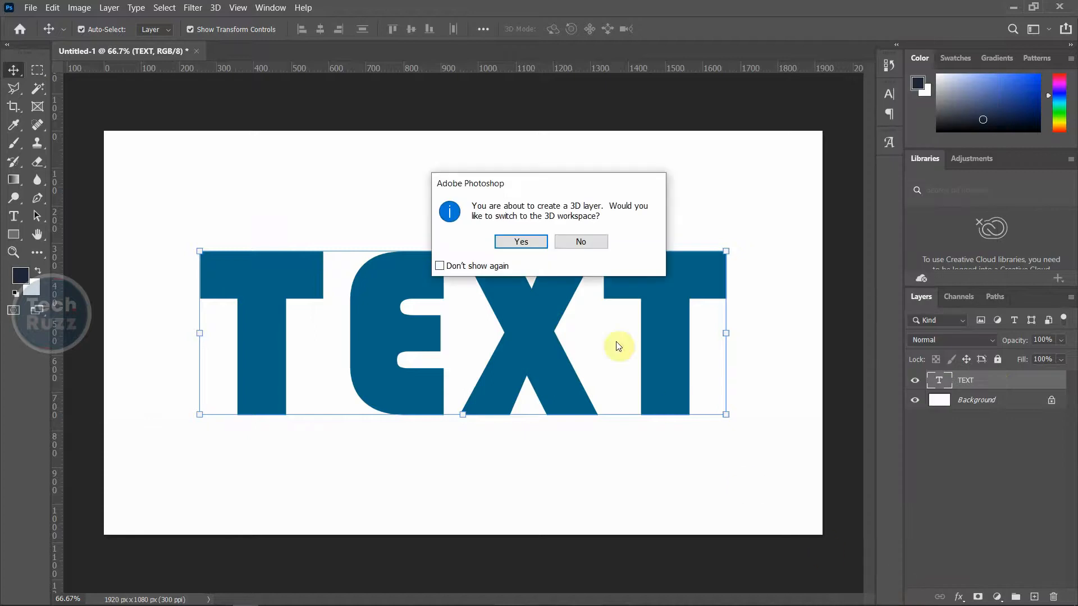
click(522, 242)
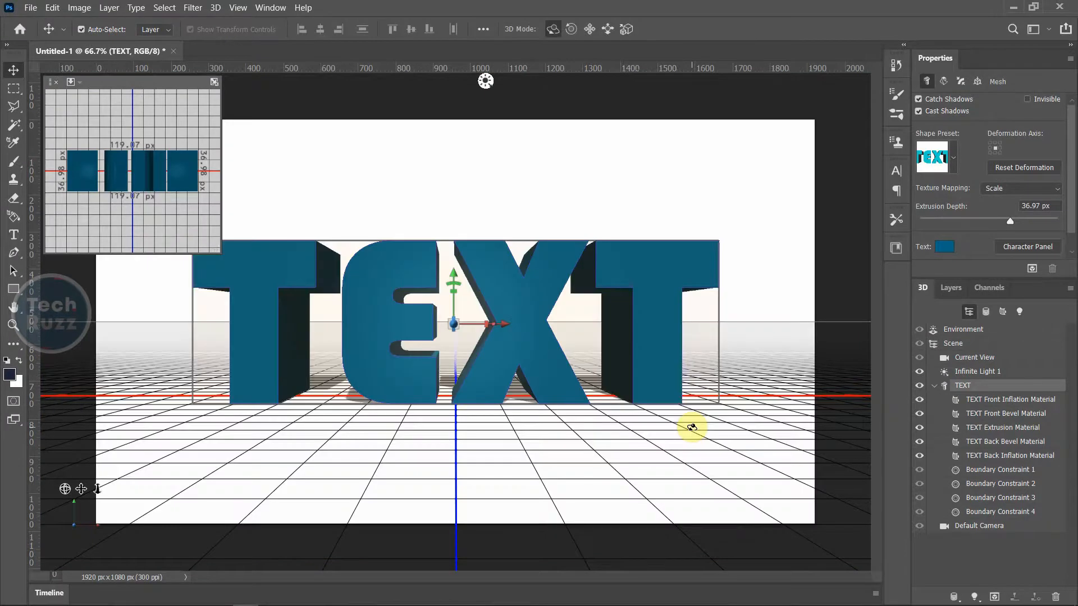
click(951, 287)
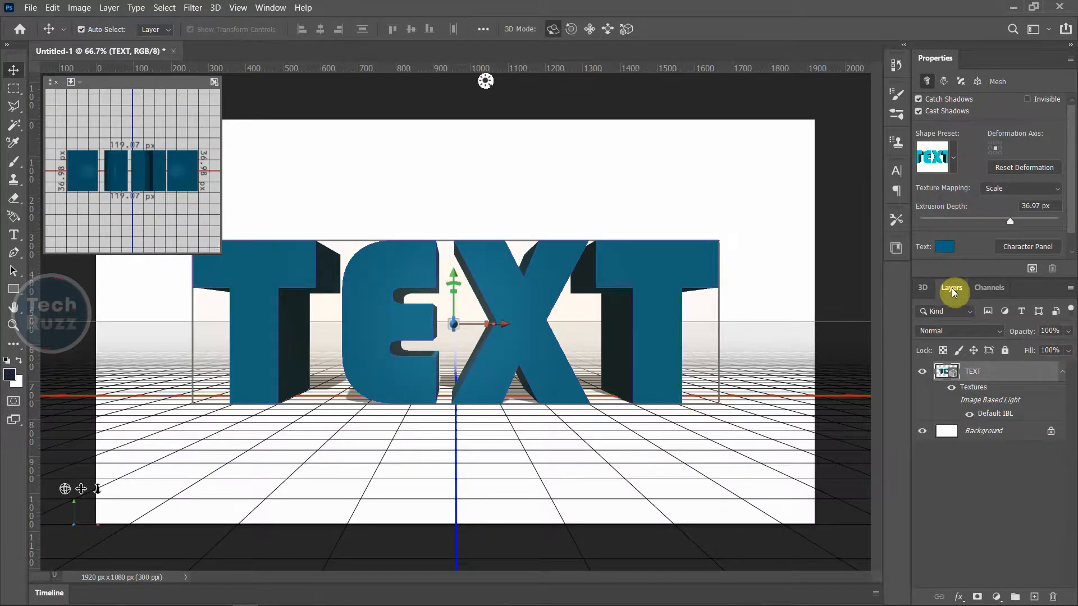
Turn the Background layer into a 3D postcard
click(1003, 434)
right_click(985, 434)
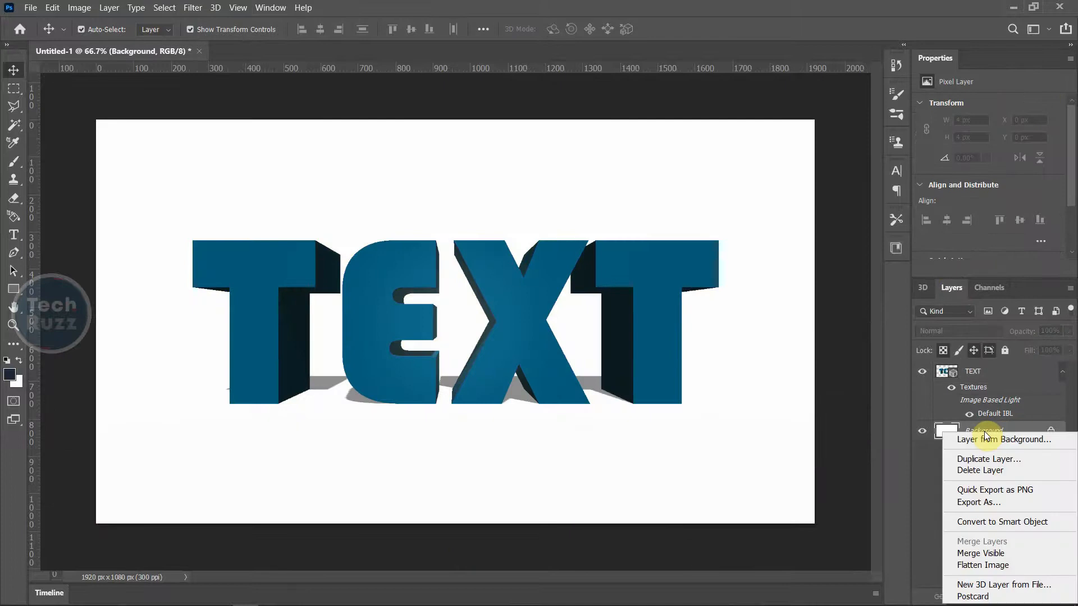
click(984, 598)
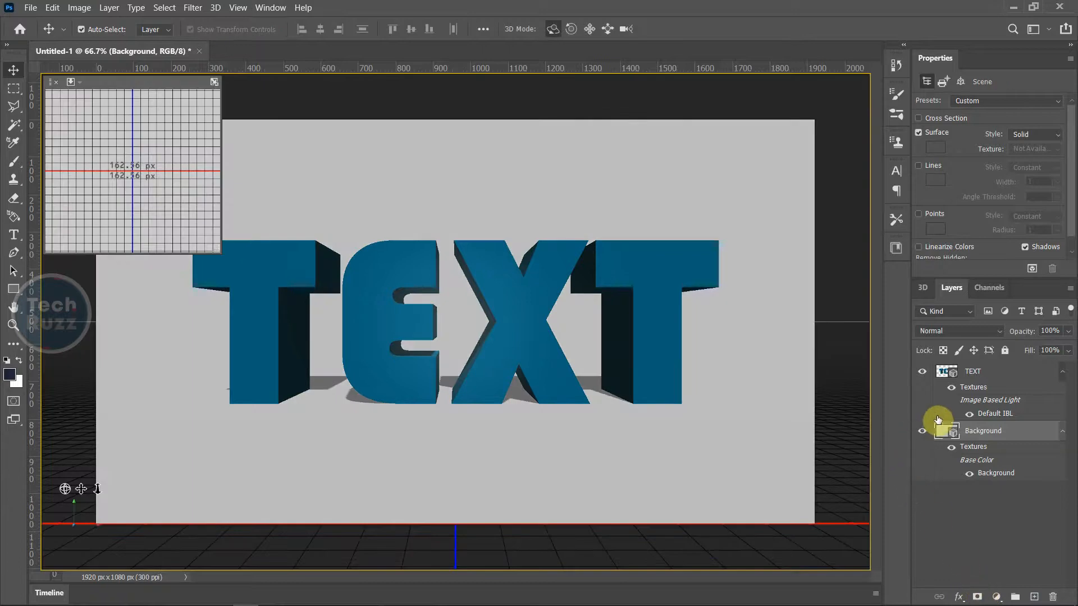
click(922, 287)
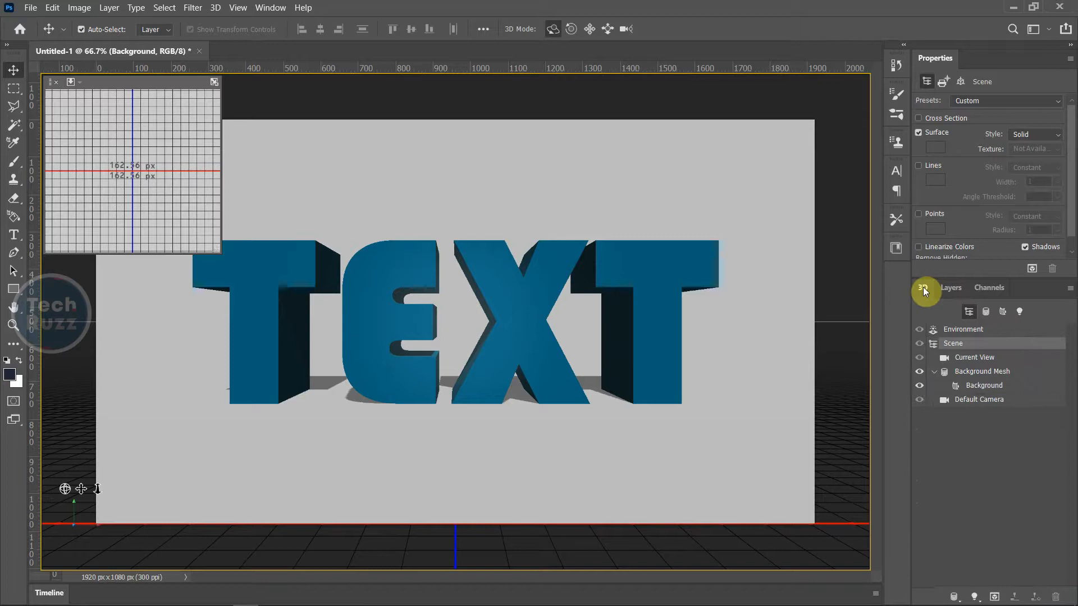
click(948, 288)
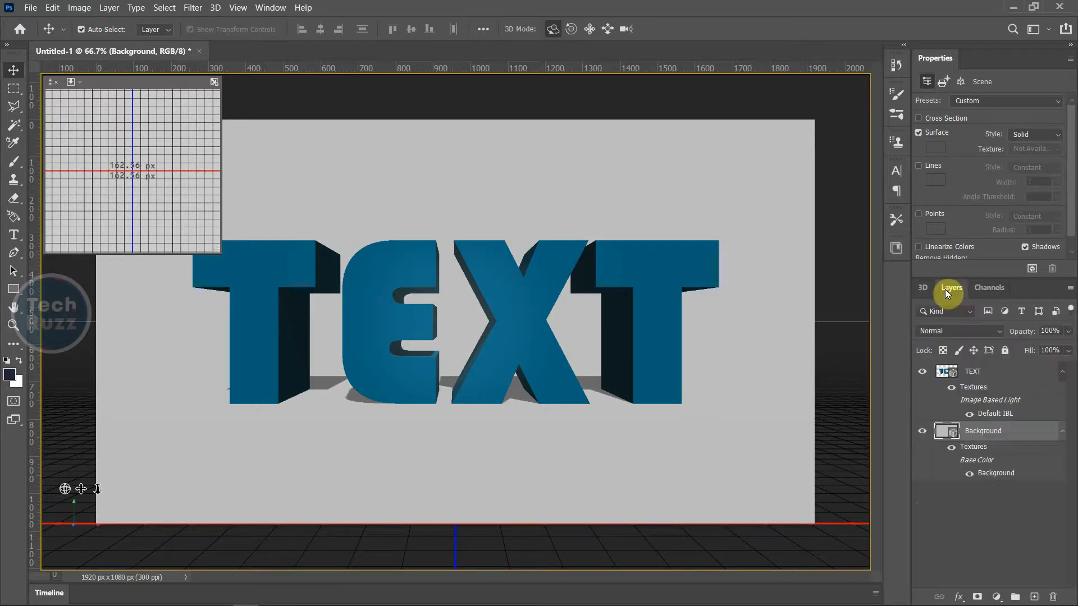
Merge the 3D TEXT and Background layers into a single 3D layer
click(986, 375)
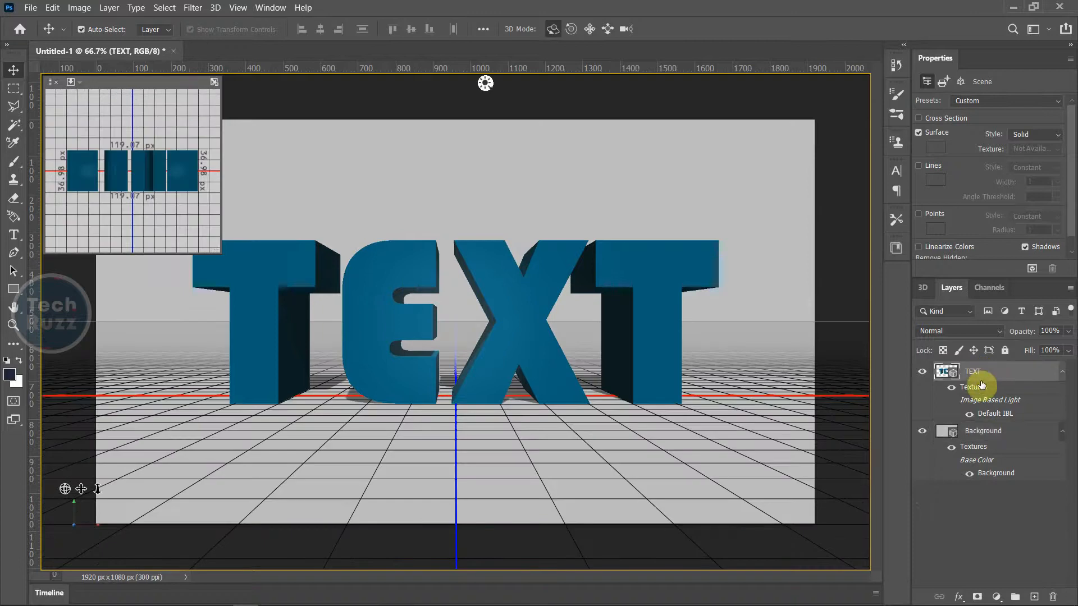
ctrl+click(982, 433)
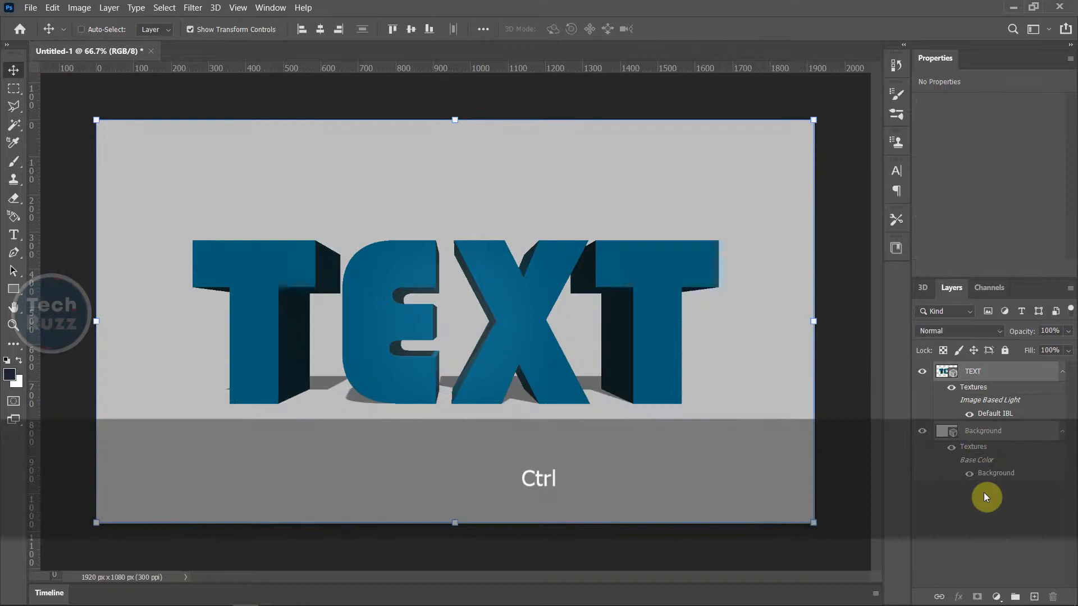
key(ctrl+e)
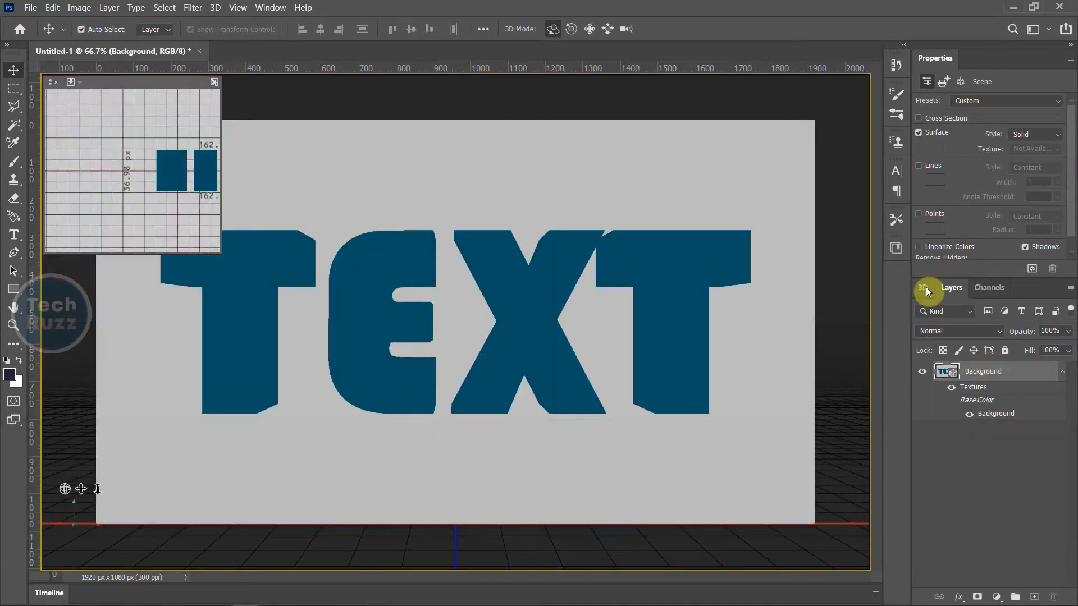
Apply the Bevel Frame shape preset to the TEXT mesh, cutting its depth to 18.48 px
click(923, 287)
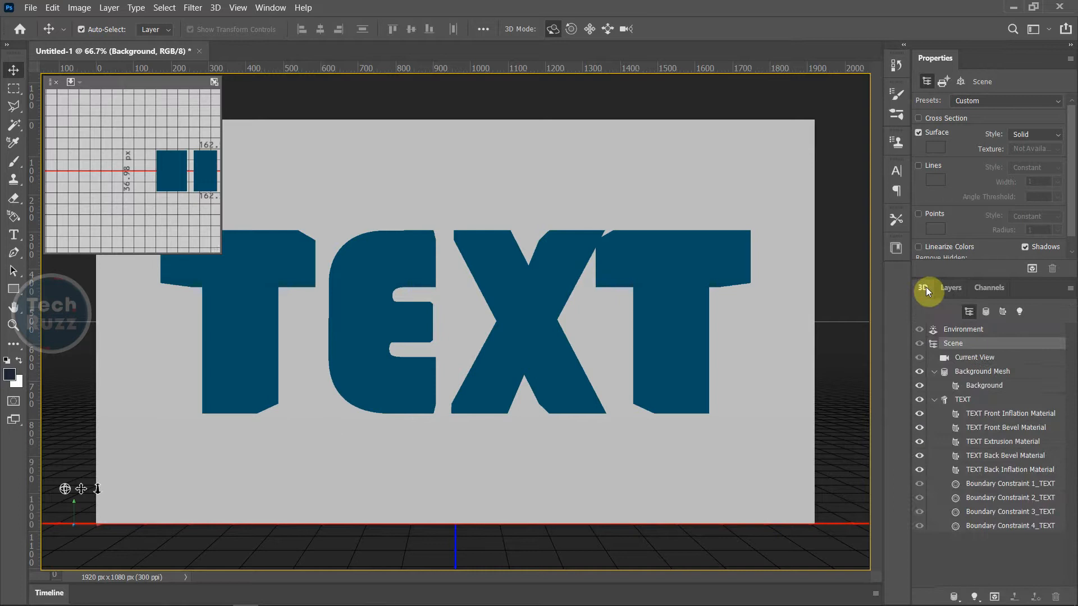
click(961, 400)
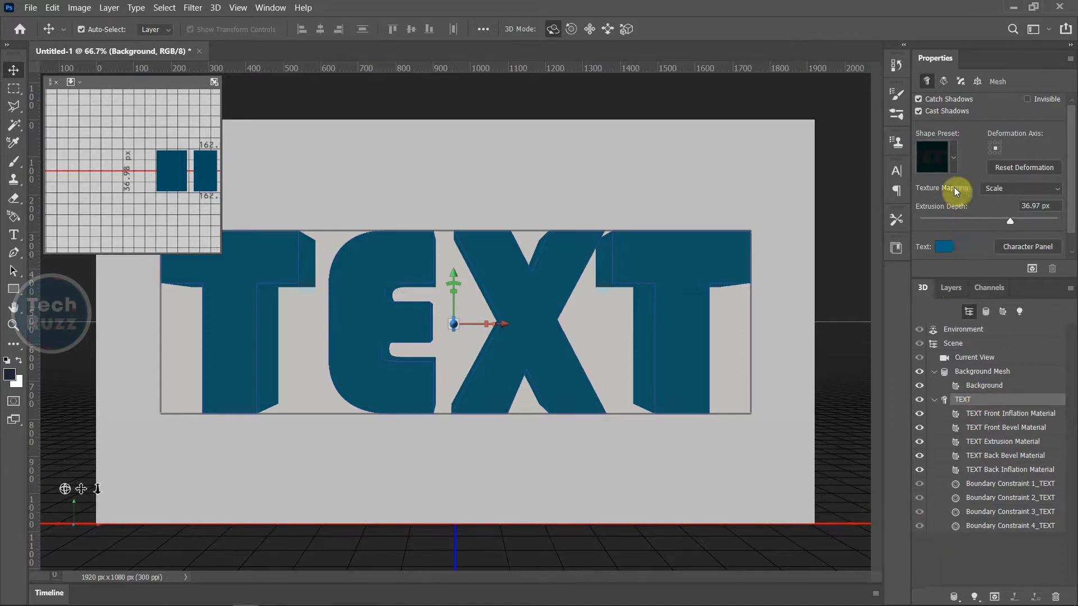
click(953, 158)
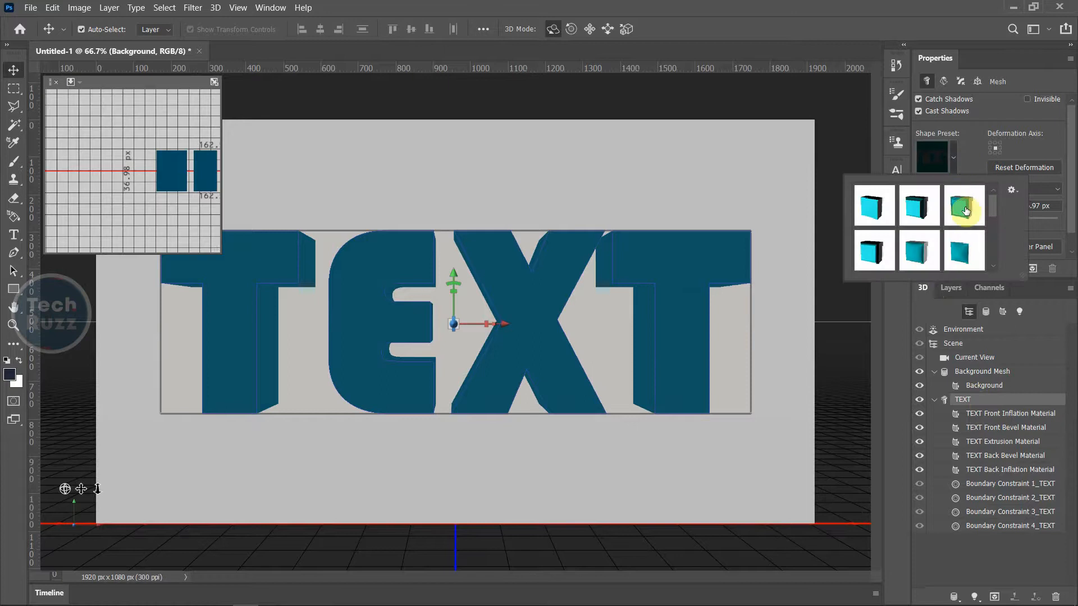
click(965, 210)
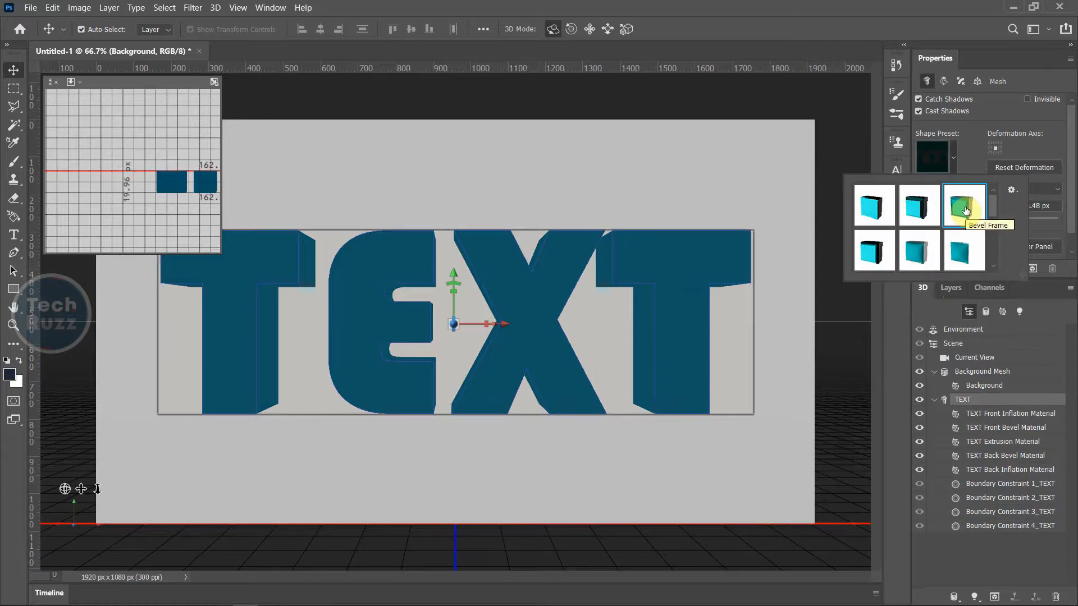
click(926, 566)
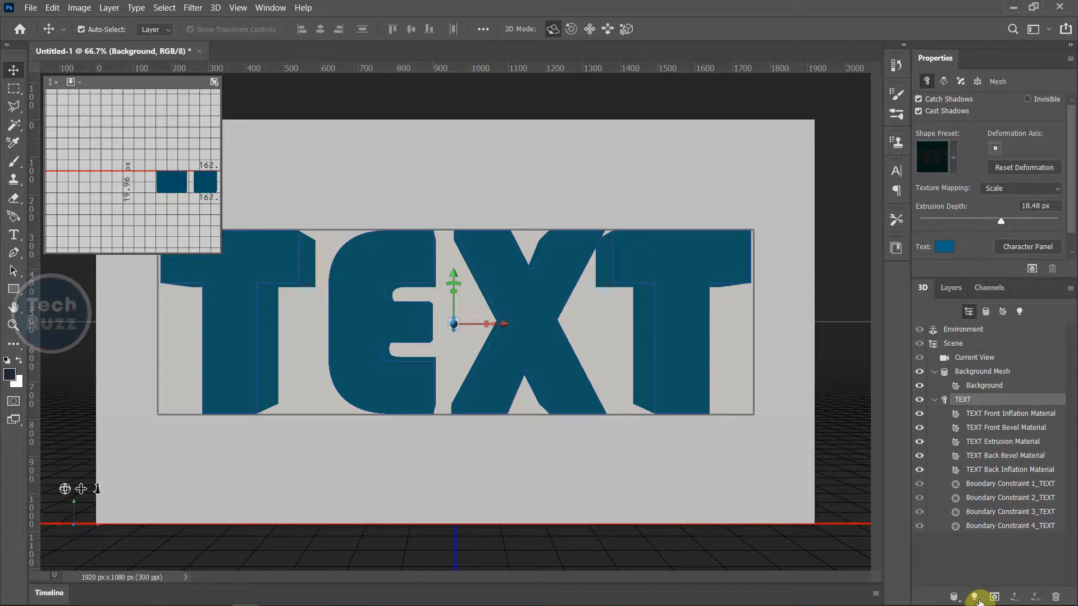
Add an infinite light and aim it so the letters cast shadows leftward onto the postcard
click(976, 599)
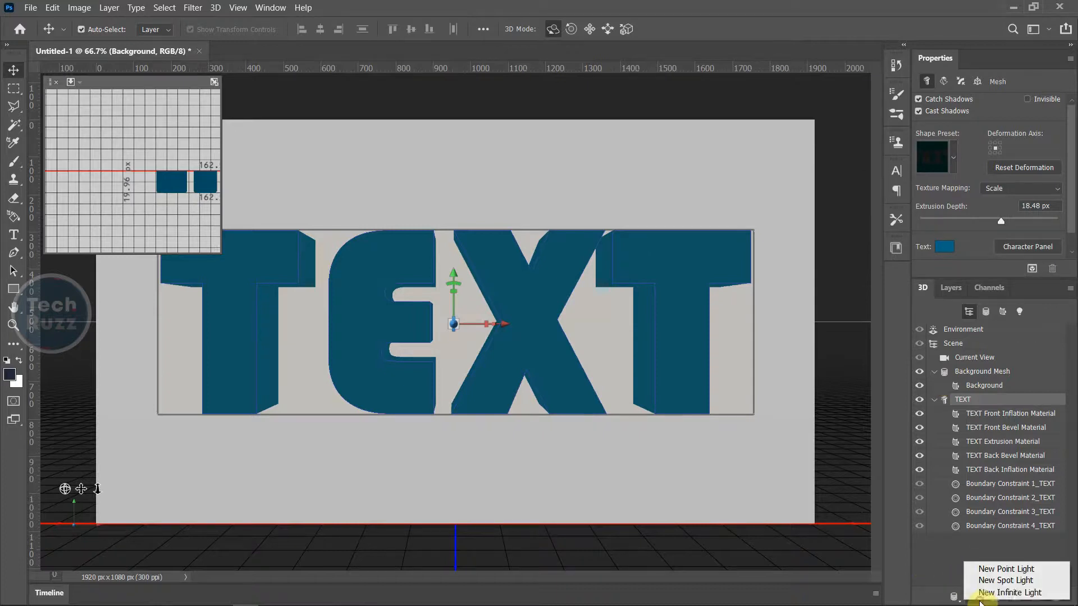
click(1018, 593)
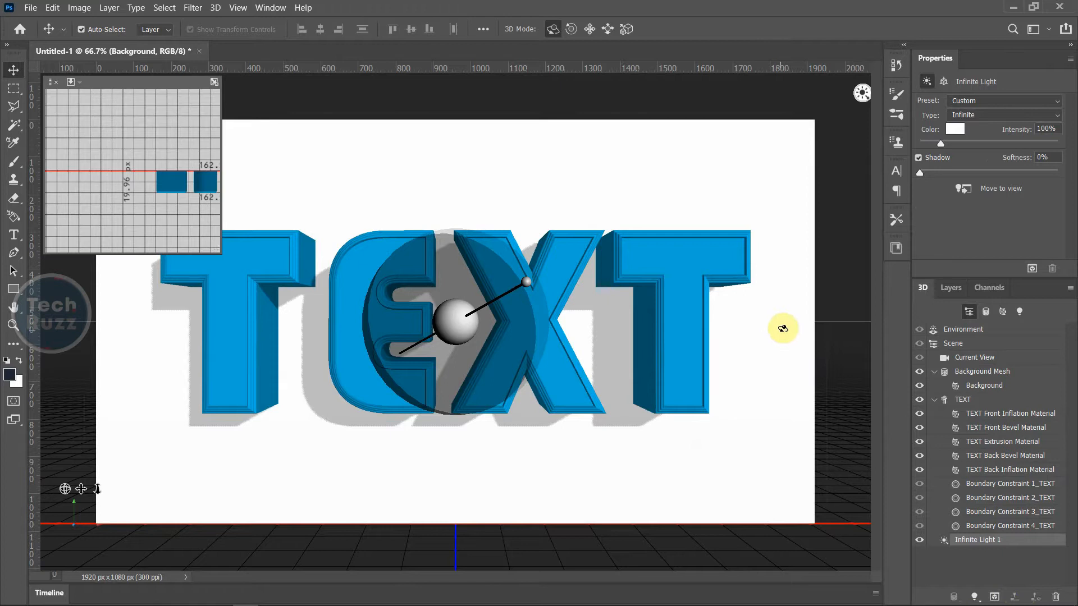
click(961, 403)
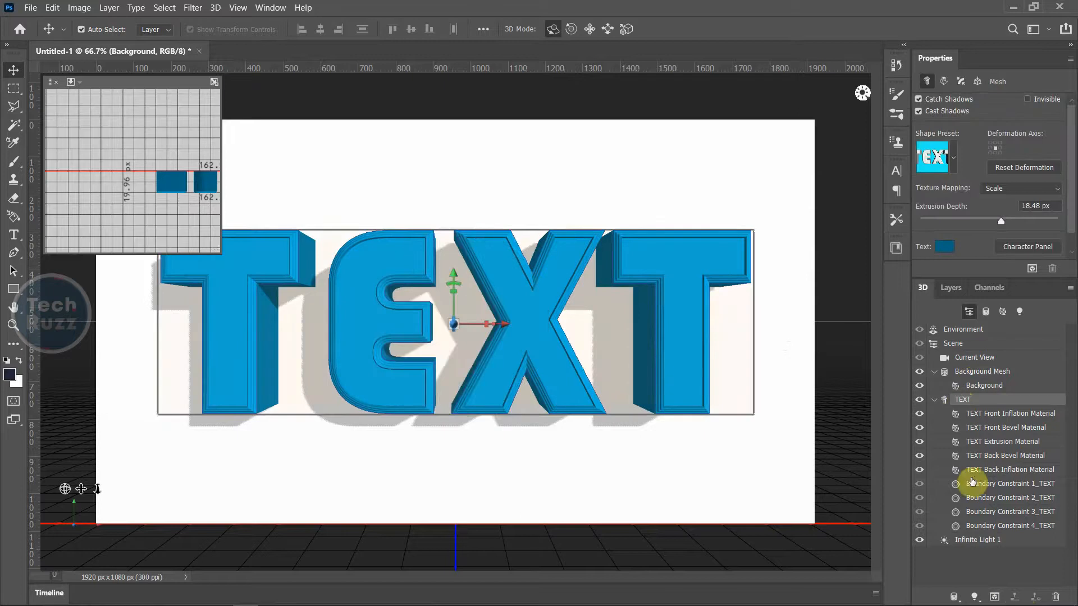
click(968, 542)
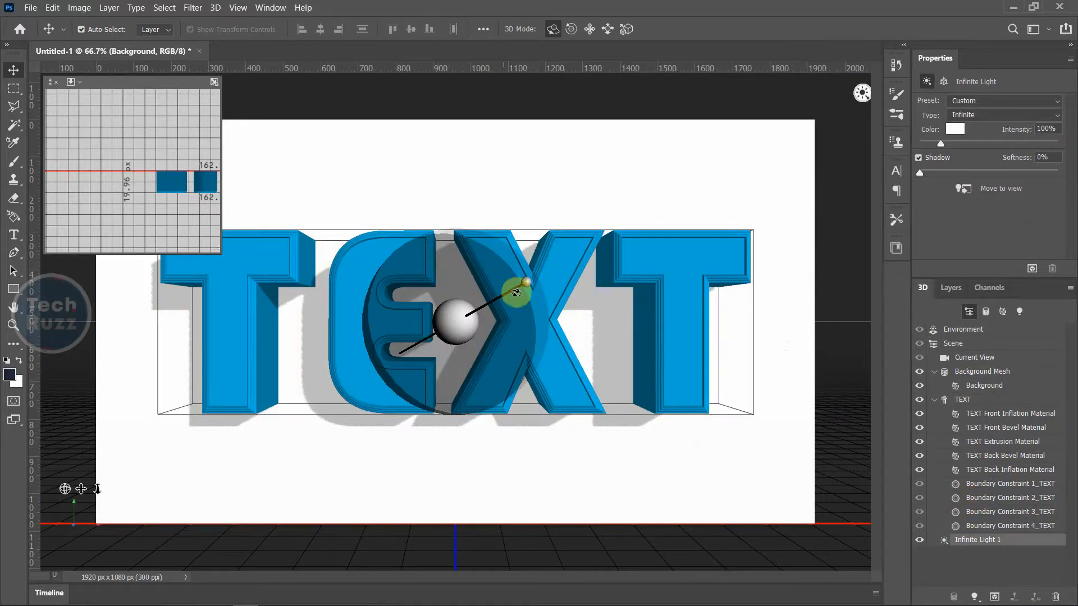
drag(527, 283, 435, 307)
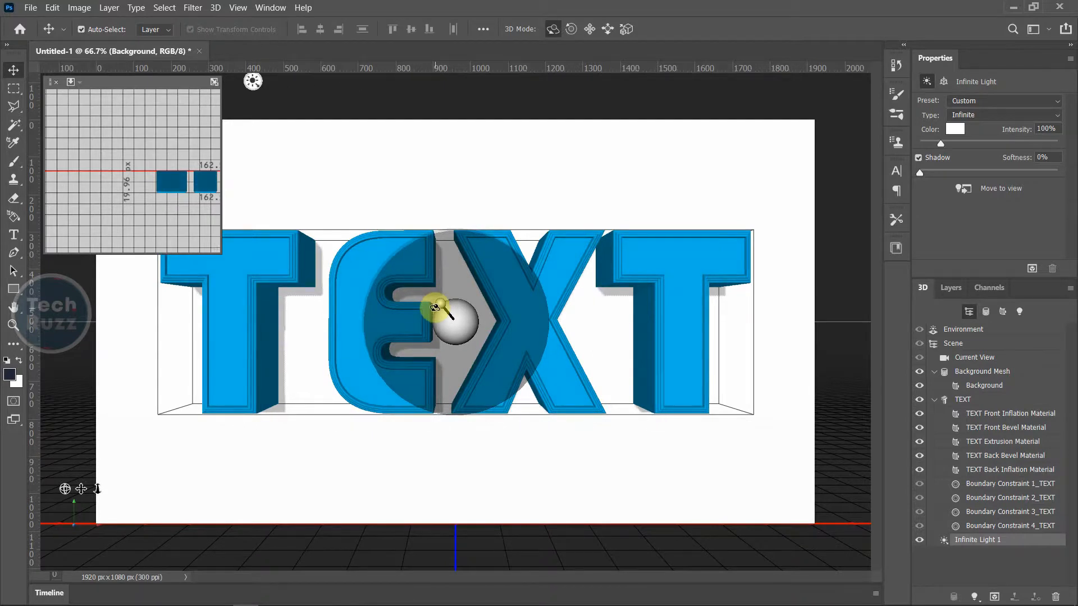
drag(435, 308, 433, 308)
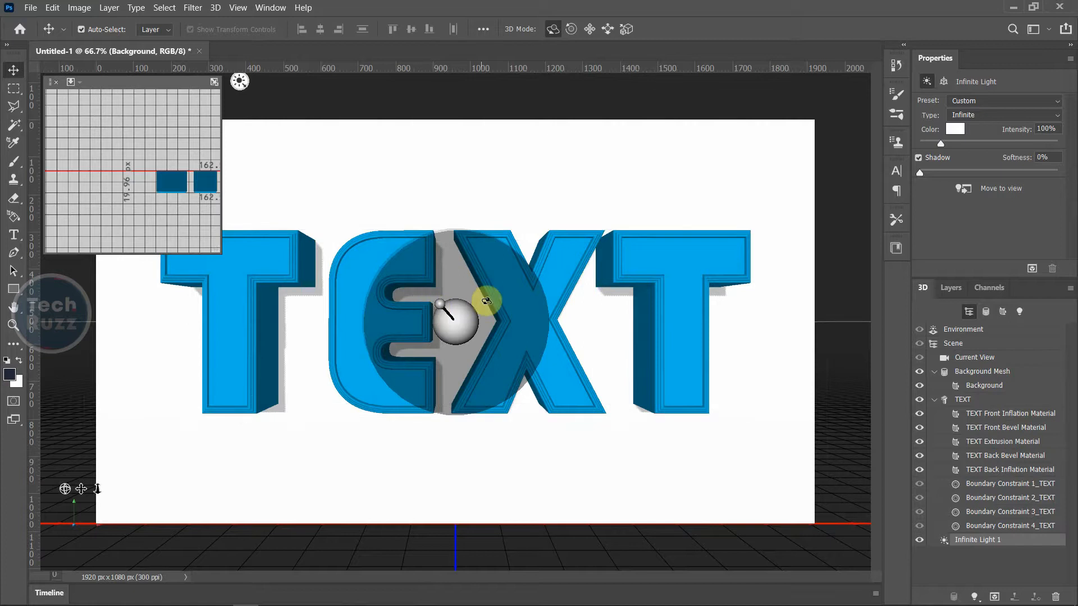
click(965, 401)
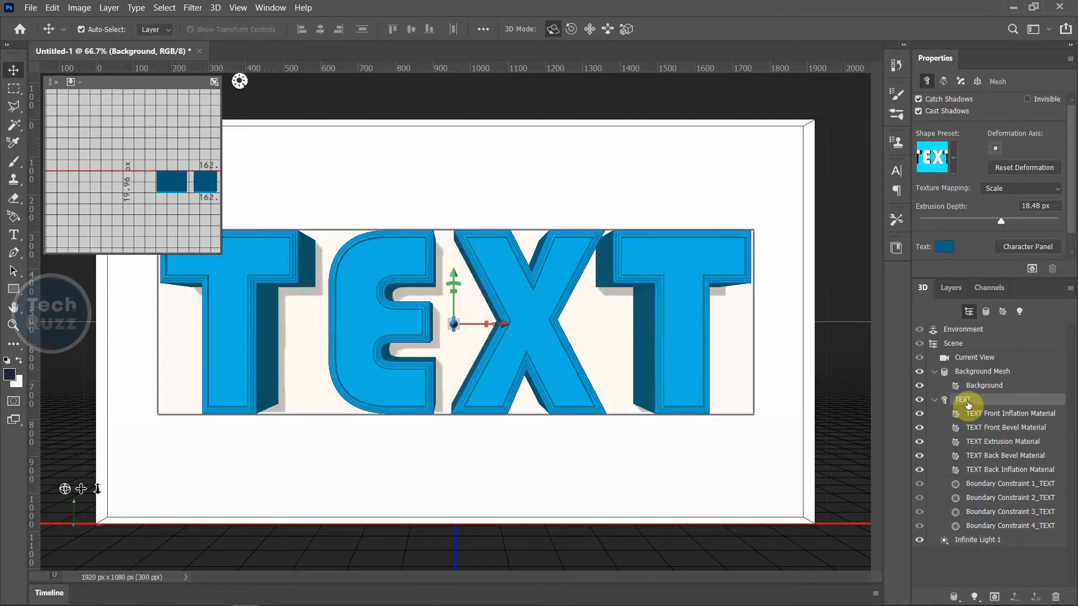
Set Infinite Light 1 to 25% shadow softness and 47% intensity
click(984, 541)
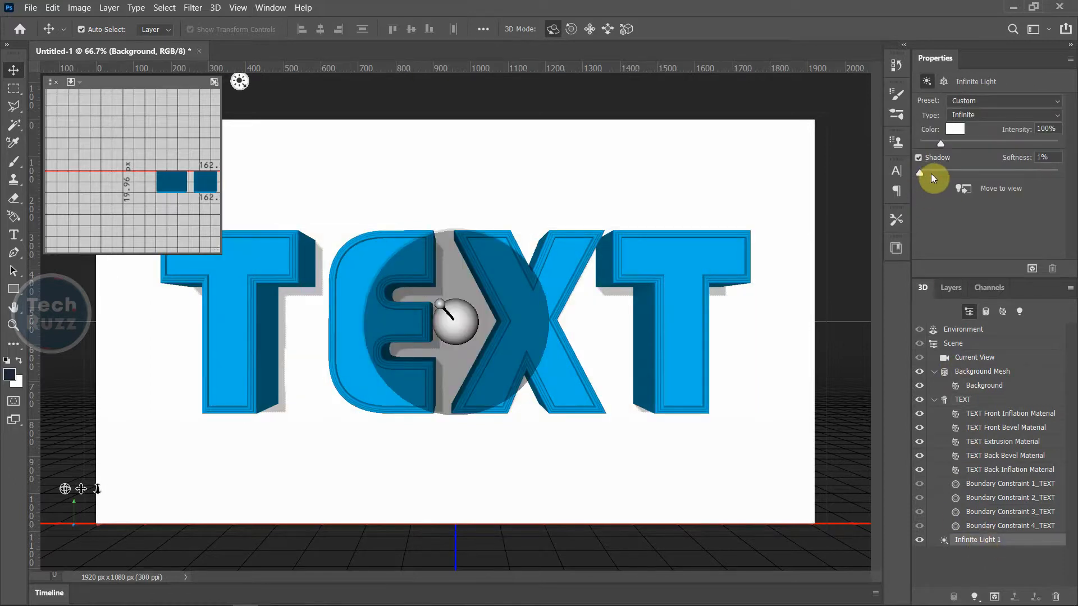
drag(931, 174, 949, 174)
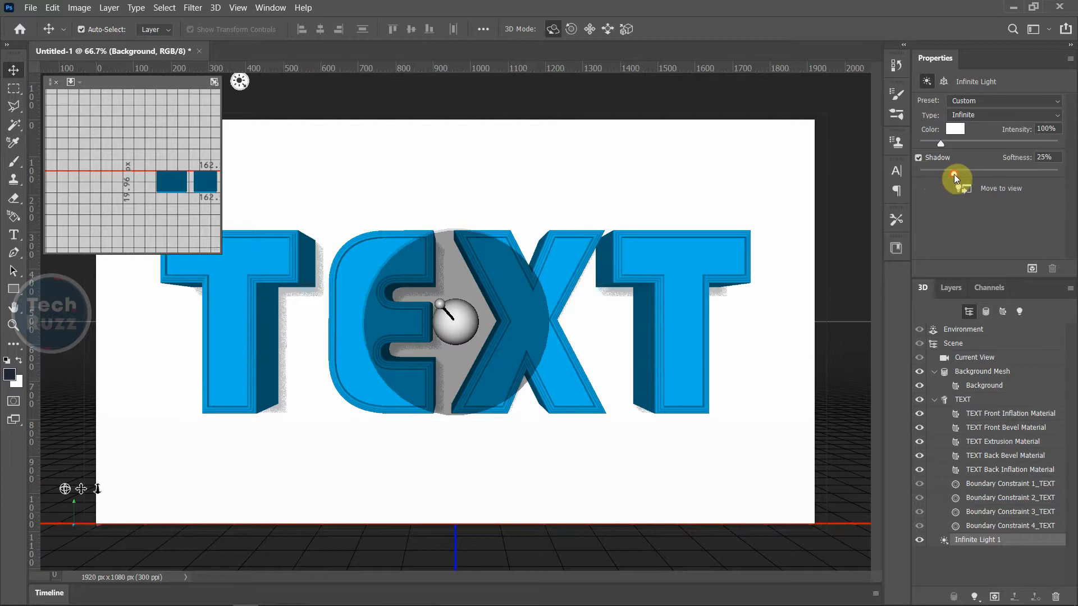
click(954, 174)
drag(941, 144, 929, 145)
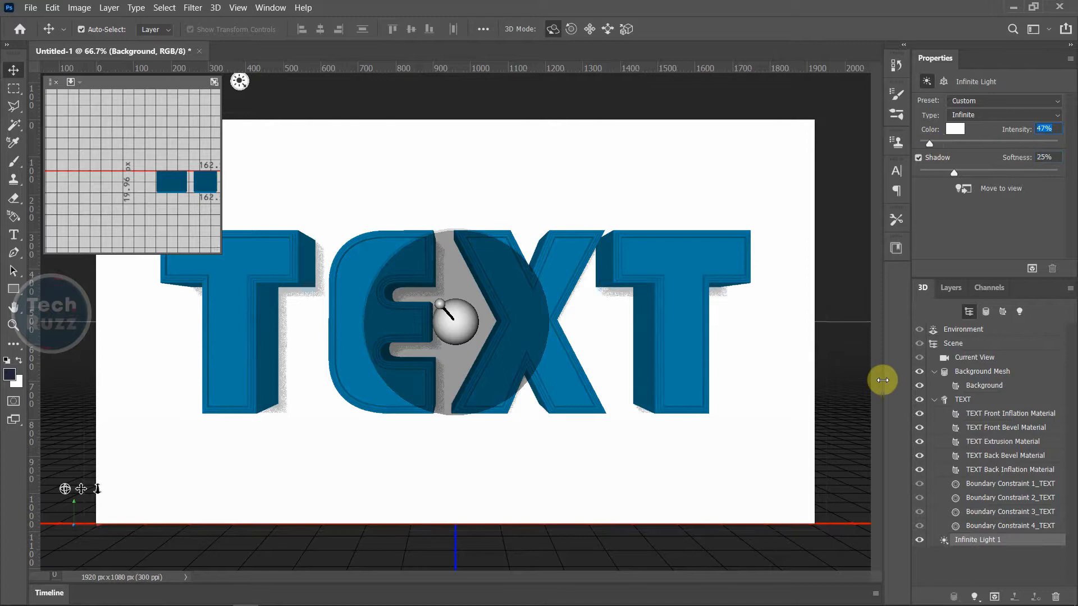
Give the TEXT Extrusion Material a dark magenta base colour (RGB 111, 6, 68)
click(987, 428)
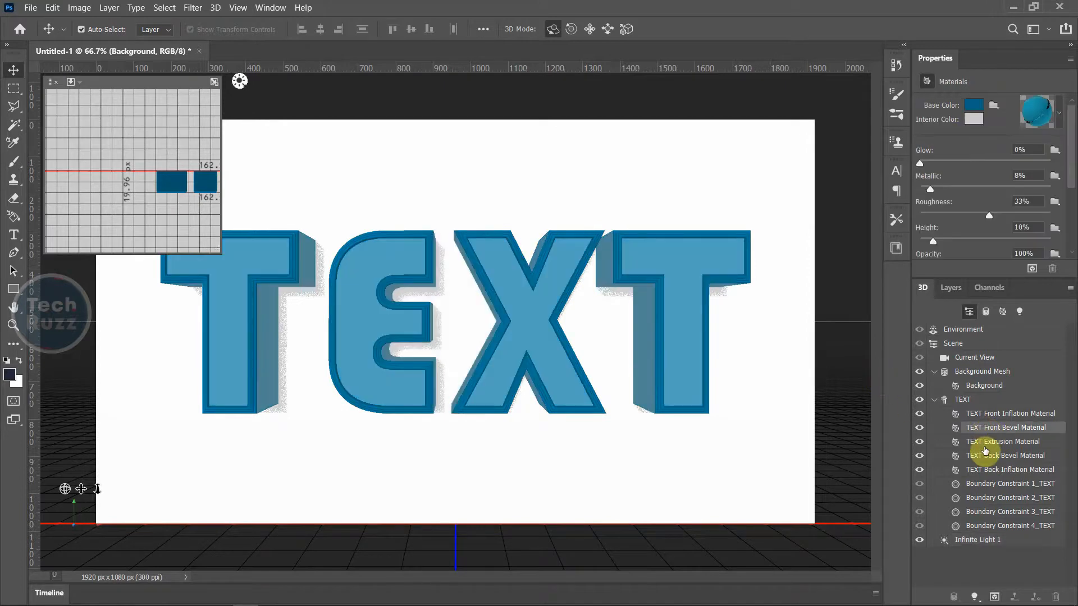
click(985, 447)
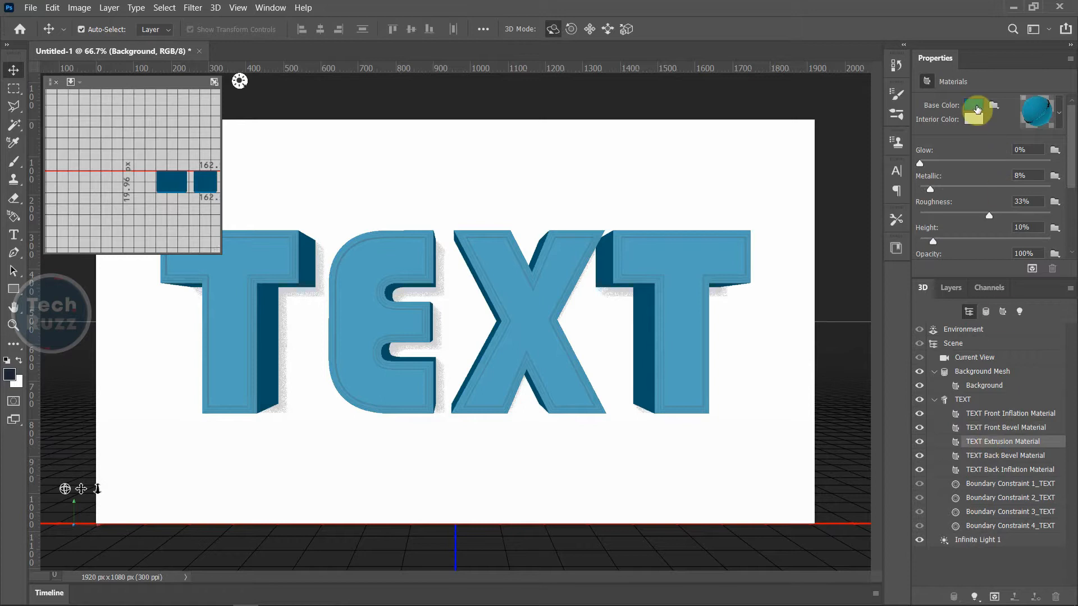
click(973, 105)
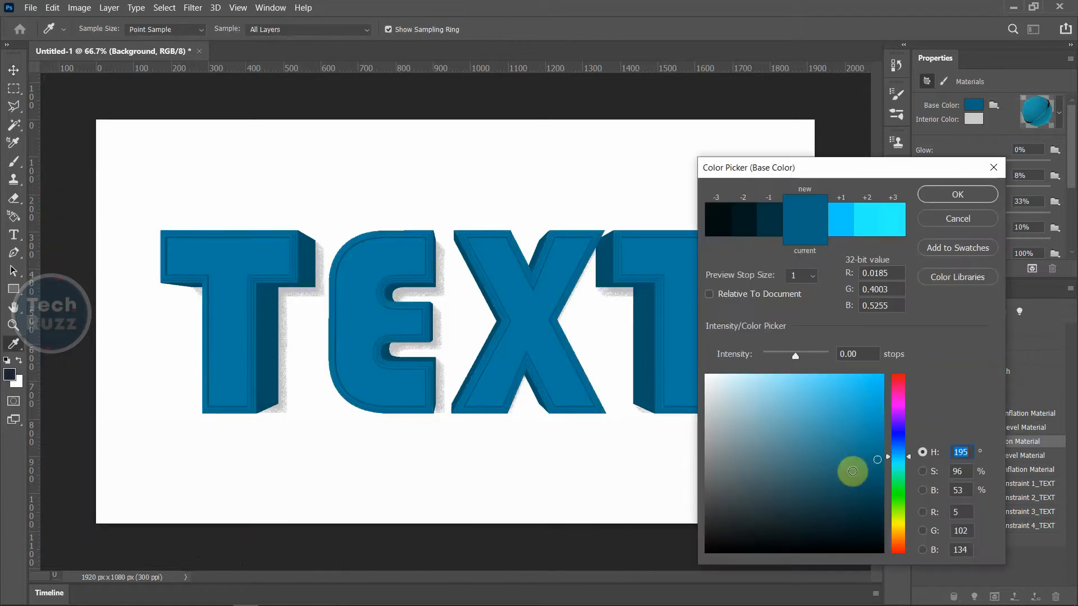
click(900, 392)
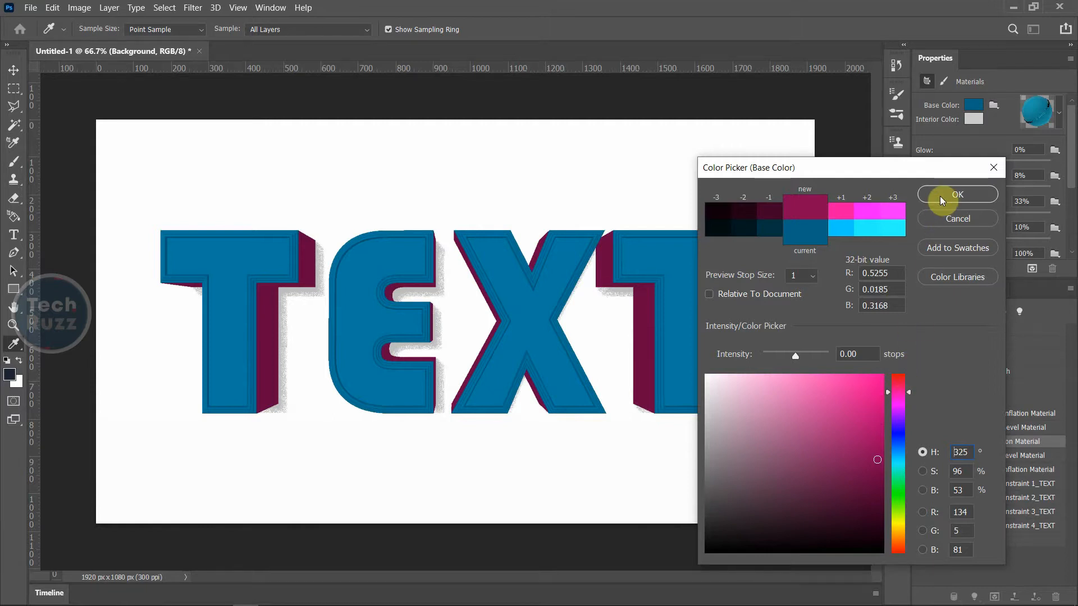
drag(876, 449, 875, 475)
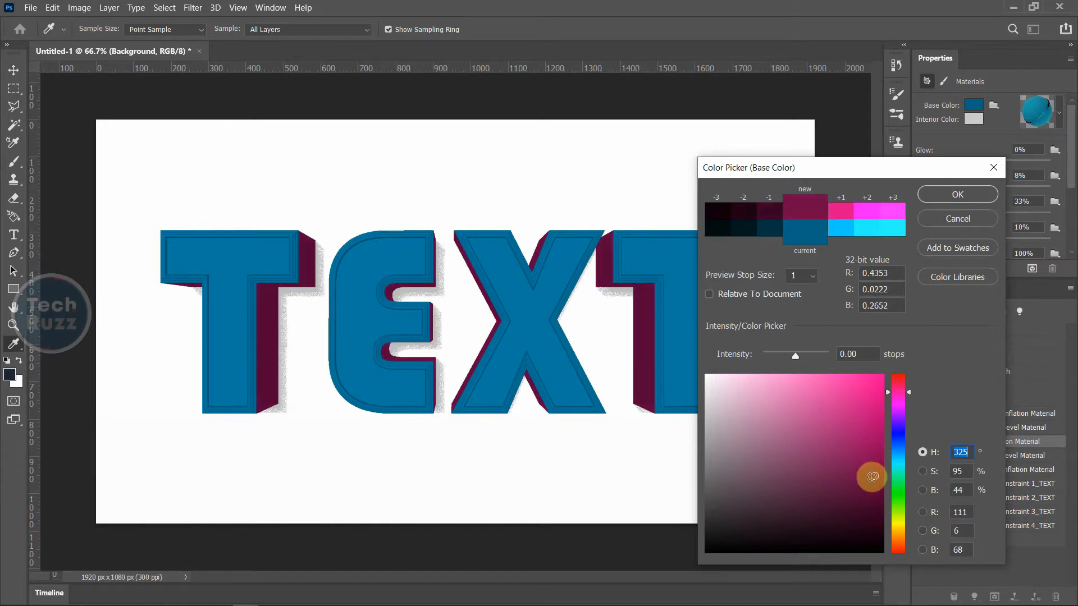
click(957, 193)
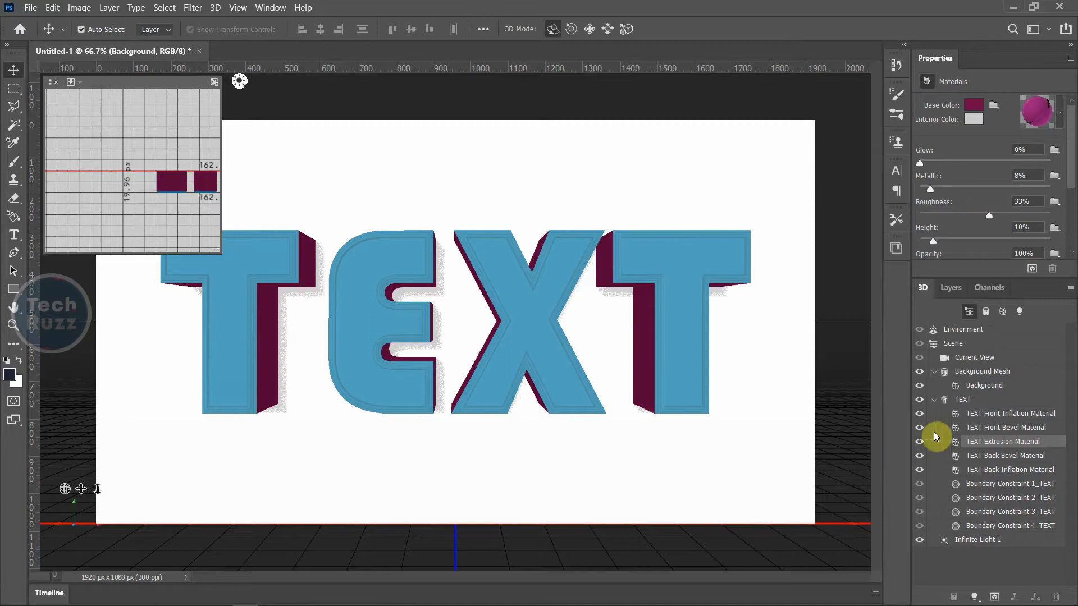
click(990, 457)
click(989, 428)
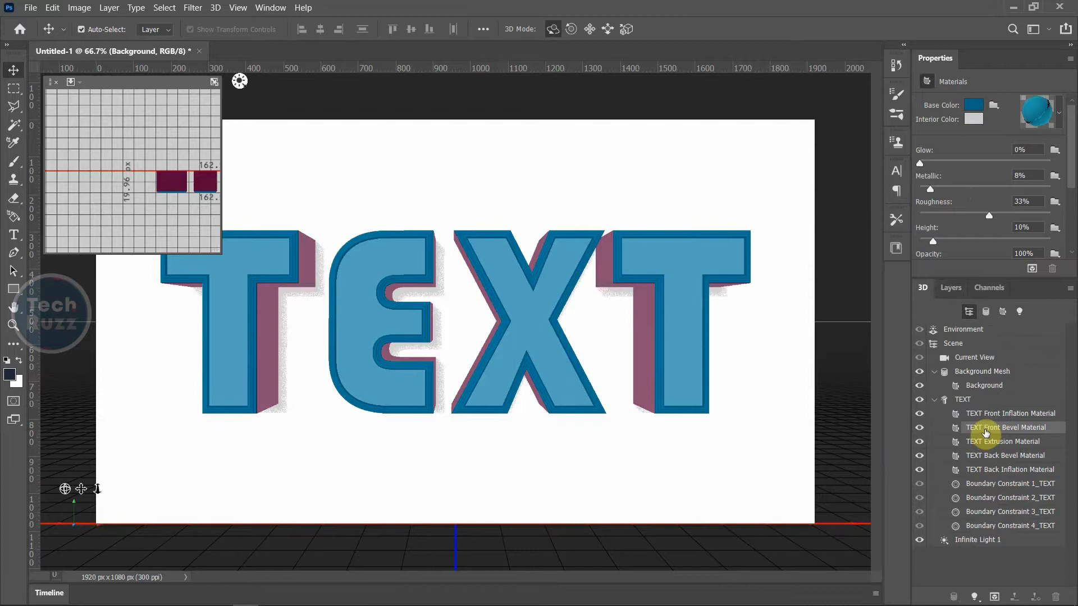
Give the TEXT Front Bevel Material a light muted blue base colour (RGB 88, 138, 155)
click(987, 416)
click(986, 432)
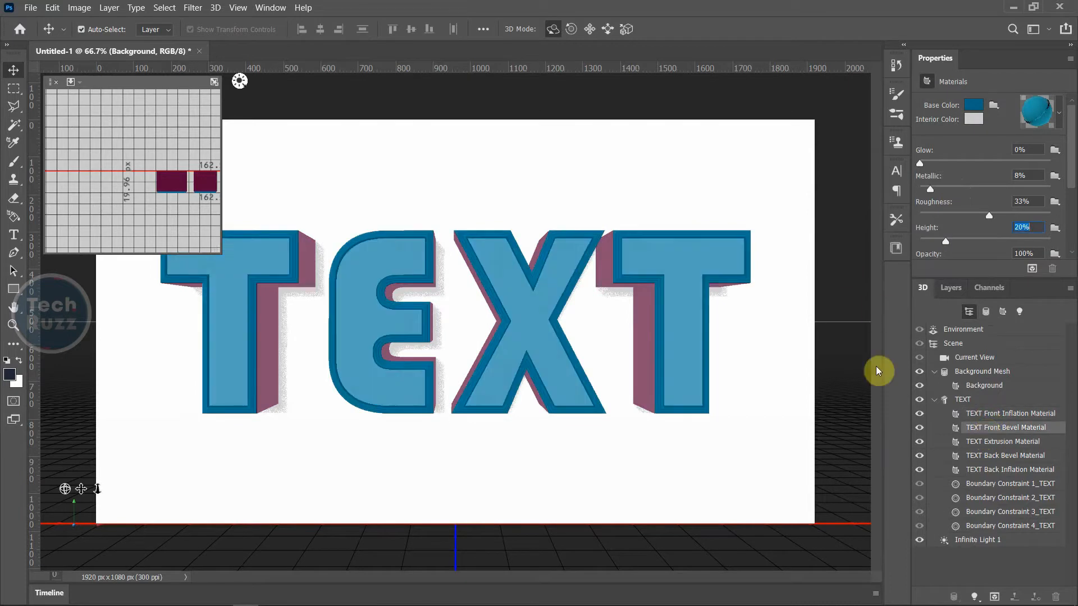
click(973, 104)
drag(761, 408, 782, 444)
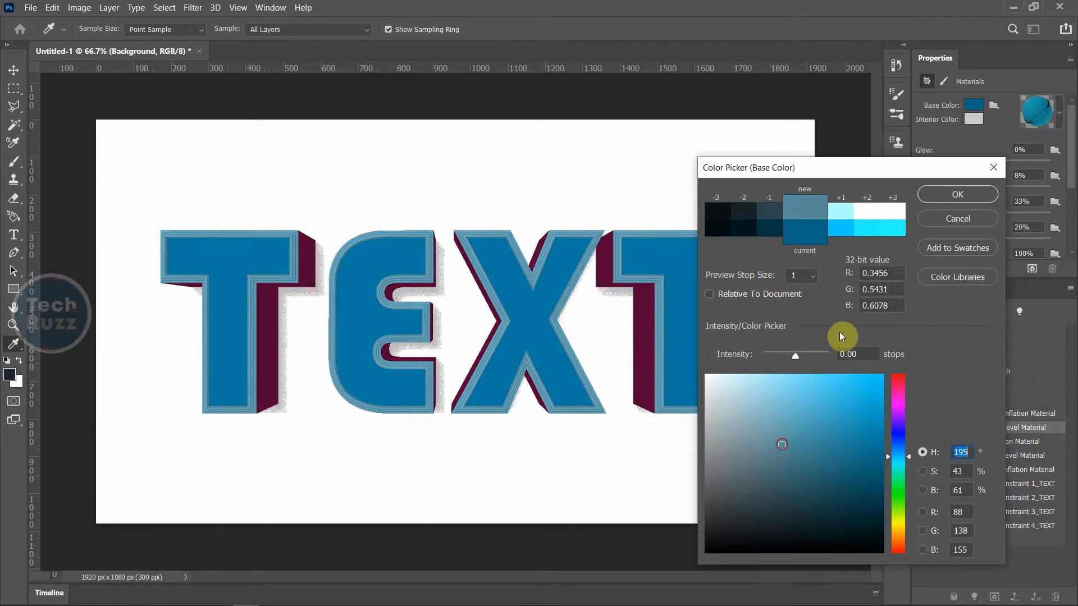
click(952, 196)
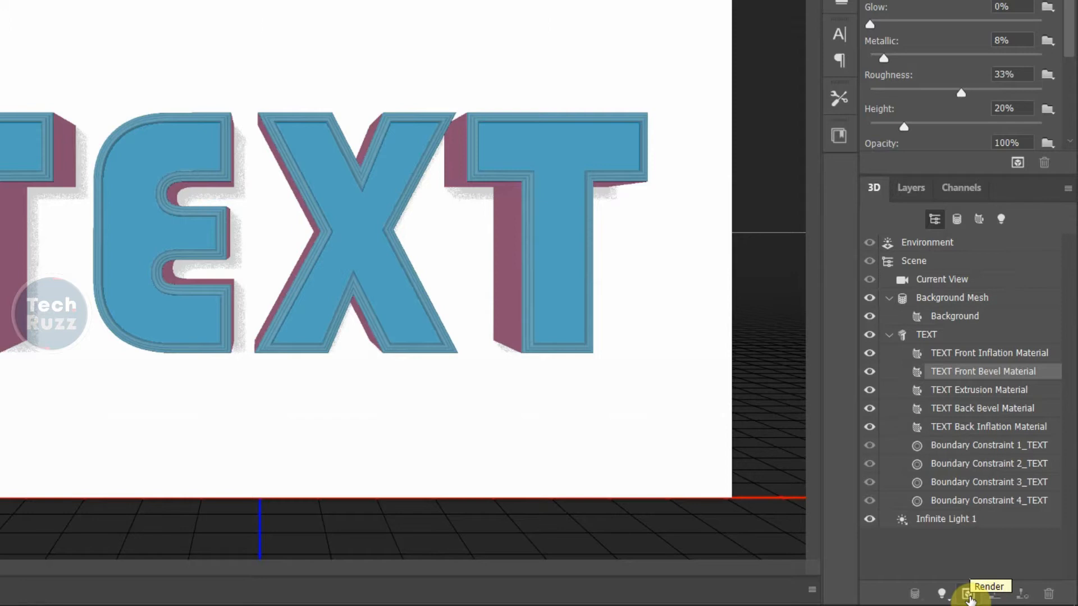
Render the 3D scene, then bring the Layers list back once rendering finishes
click(968, 594)
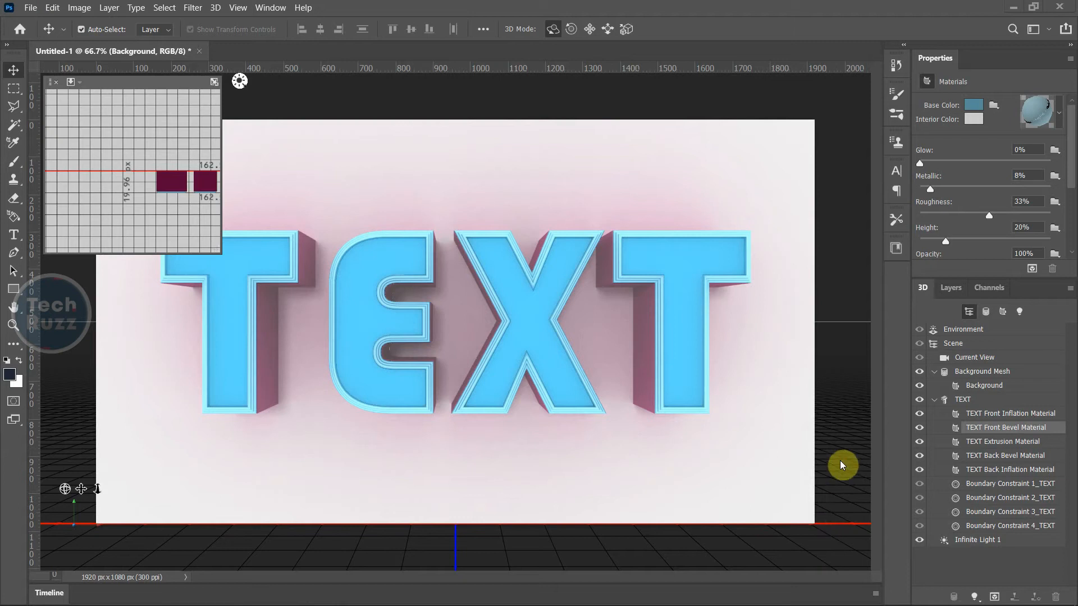
click(956, 287)
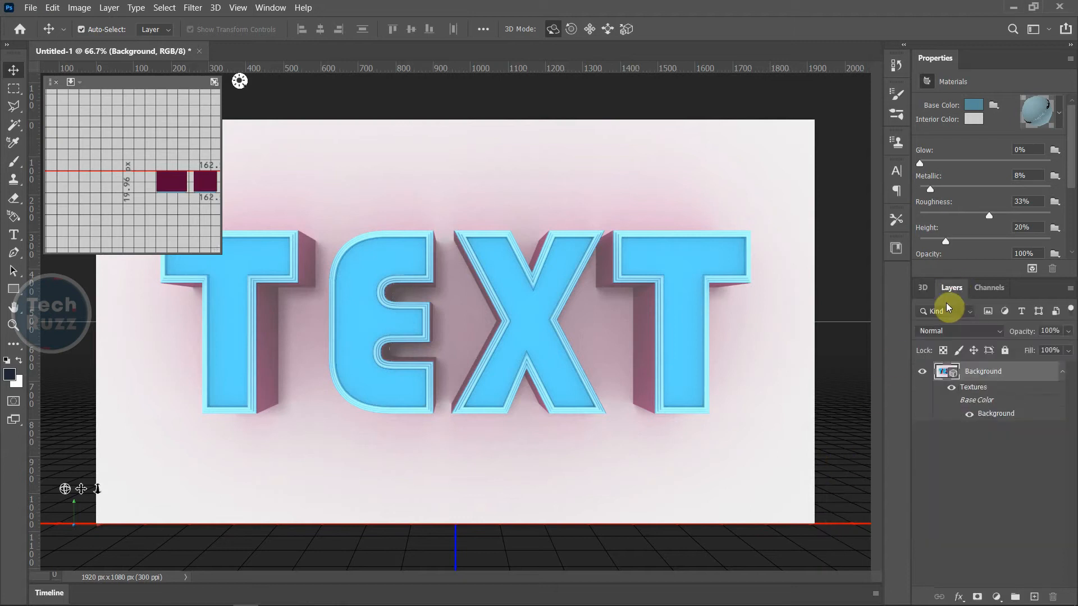
Convert the rendered 3D layer into smart object Layer 0 and return to the Essentials workspace
right_click(1007, 372)
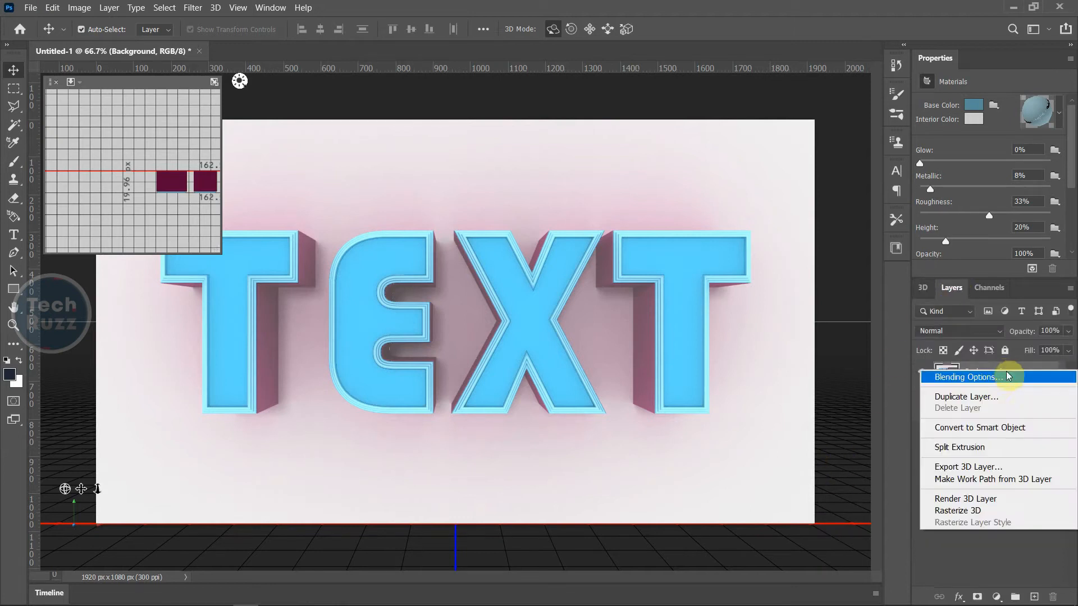
click(973, 426)
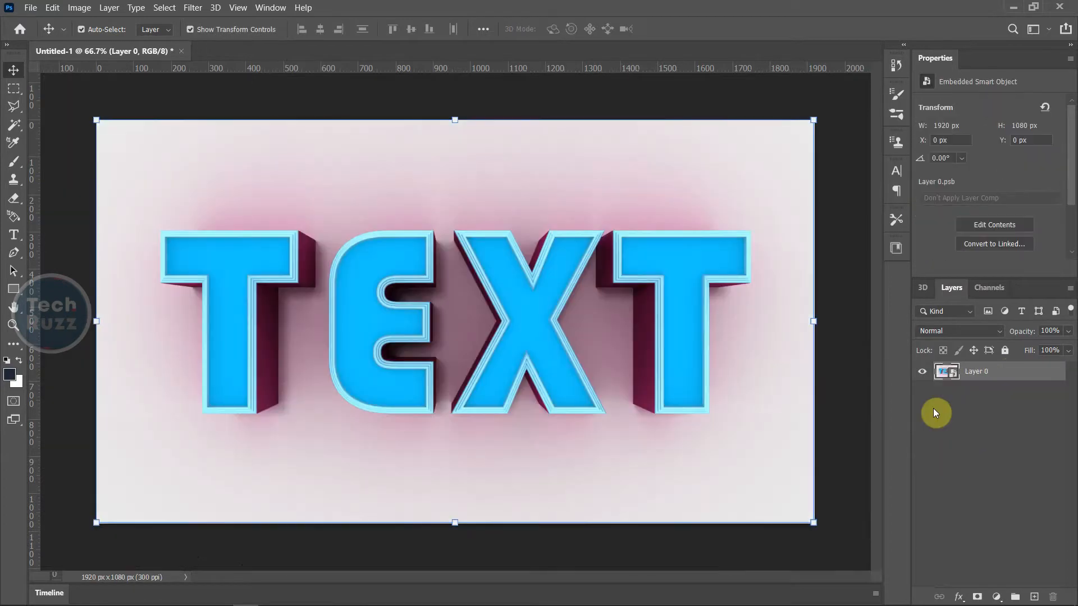
click(1048, 31)
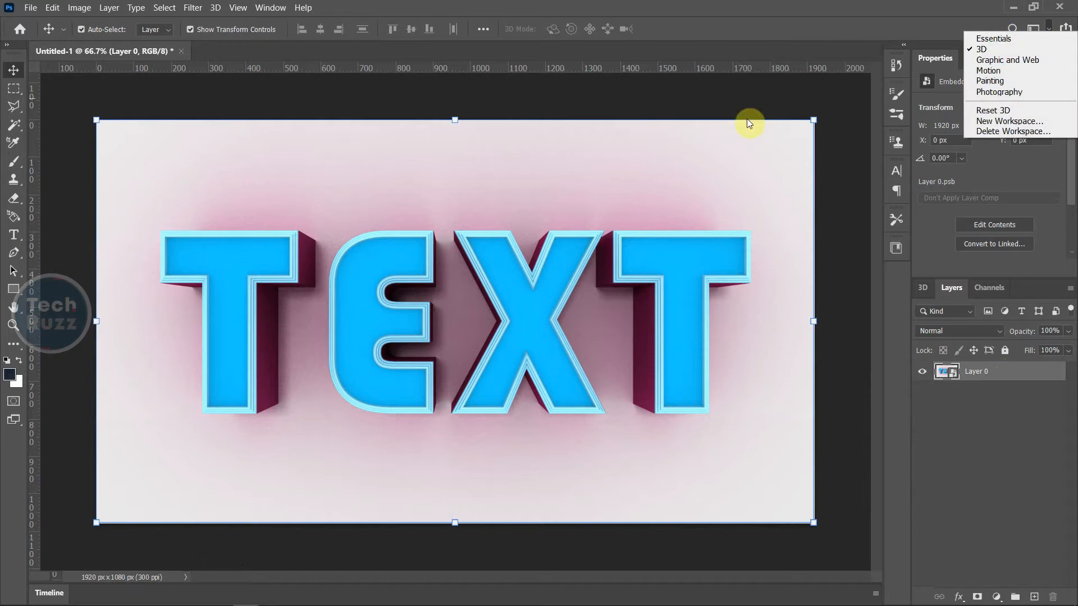
click(1005, 43)
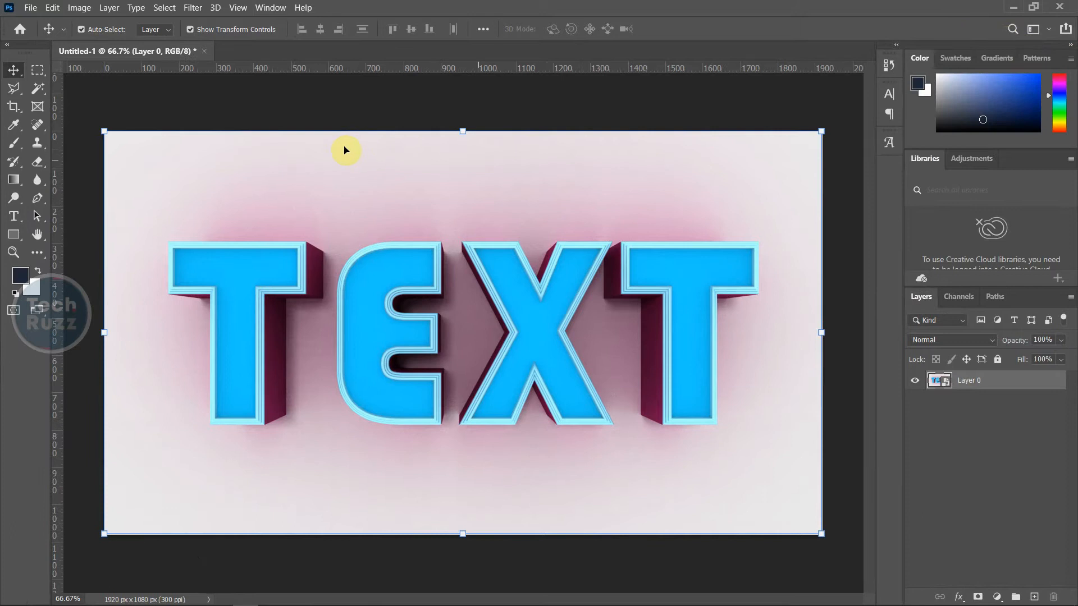
Save the artwork as a JPEG named '3d text' on the Desktop at maximum quality 12
click(31, 7)
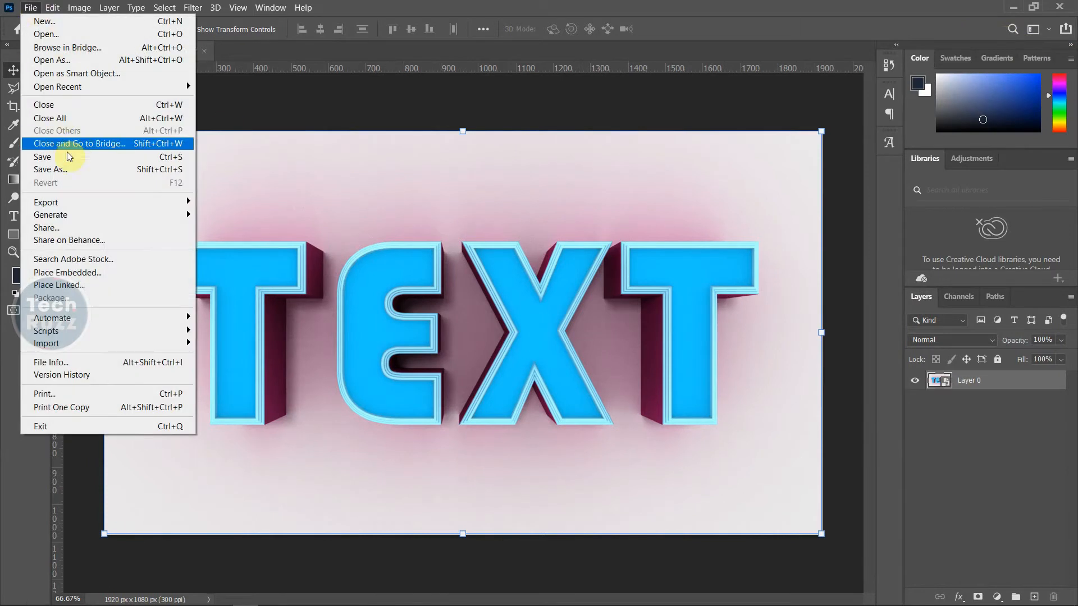
click(72, 169)
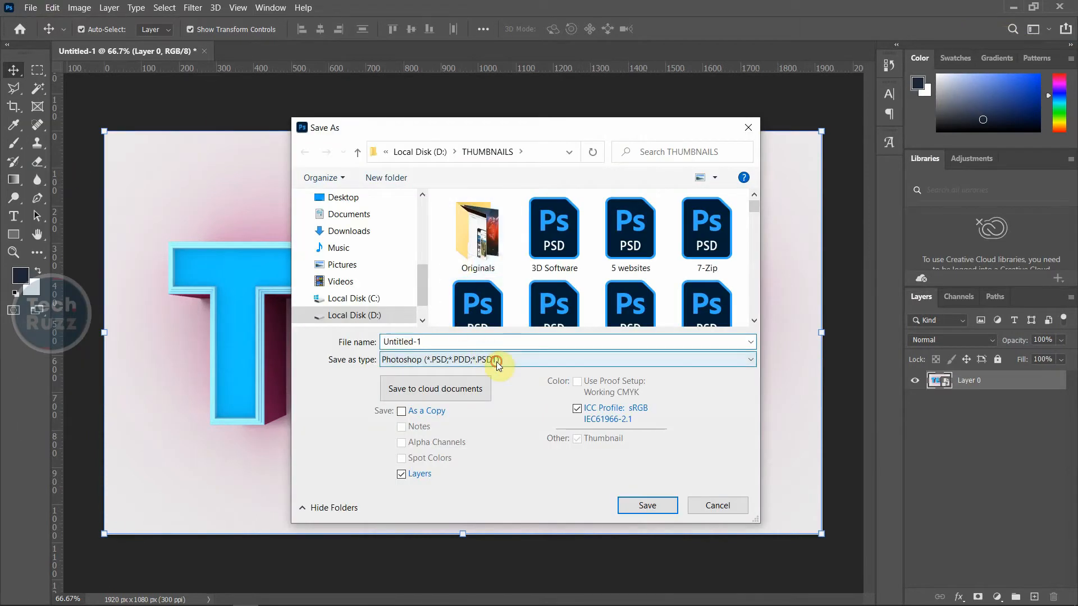
click(483, 358)
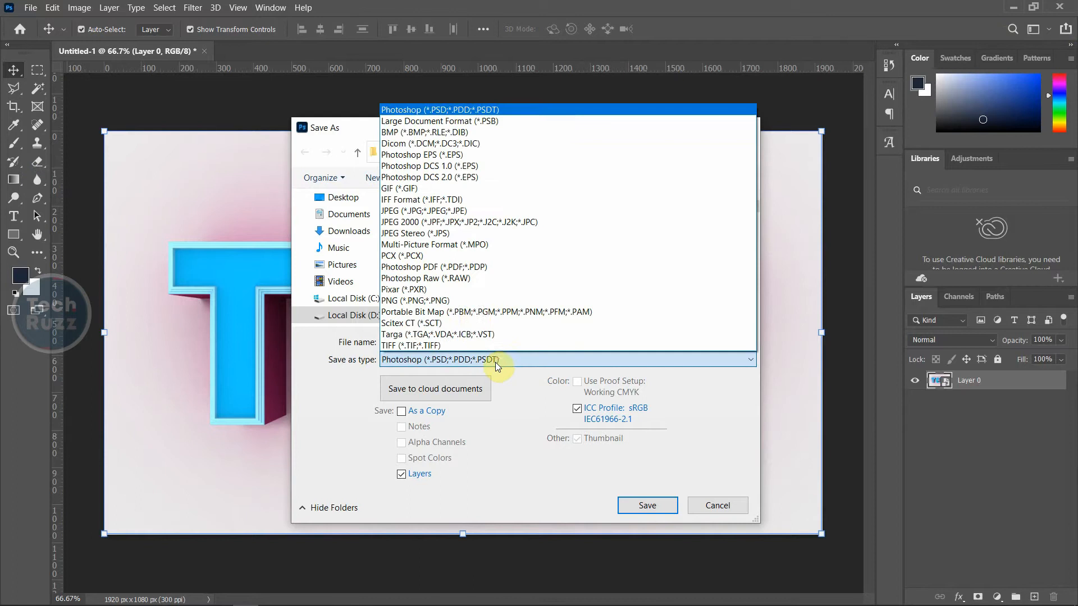
click(454, 211)
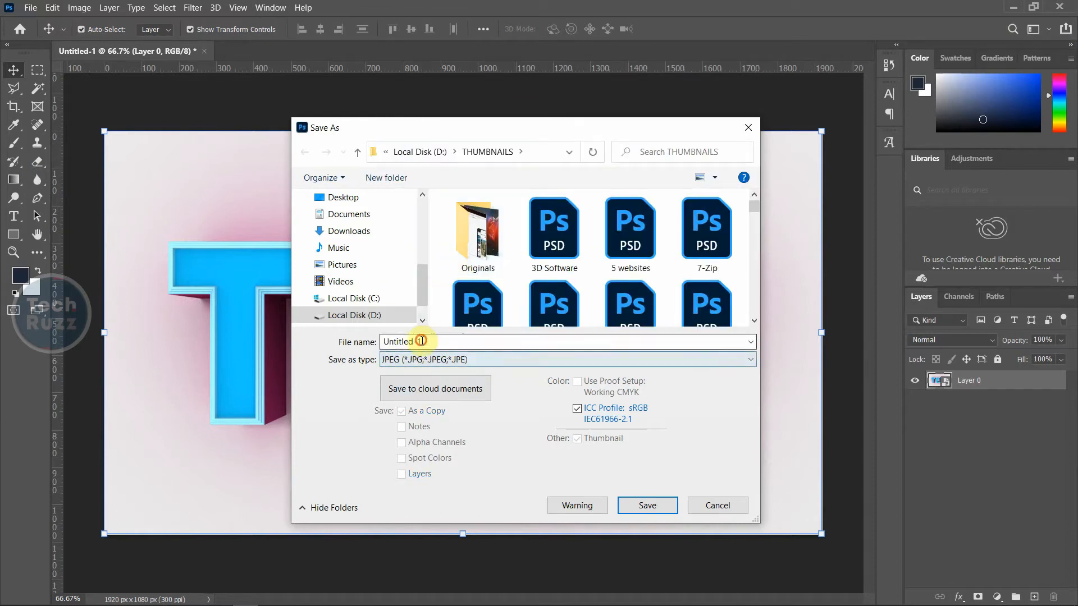
click(425, 341)
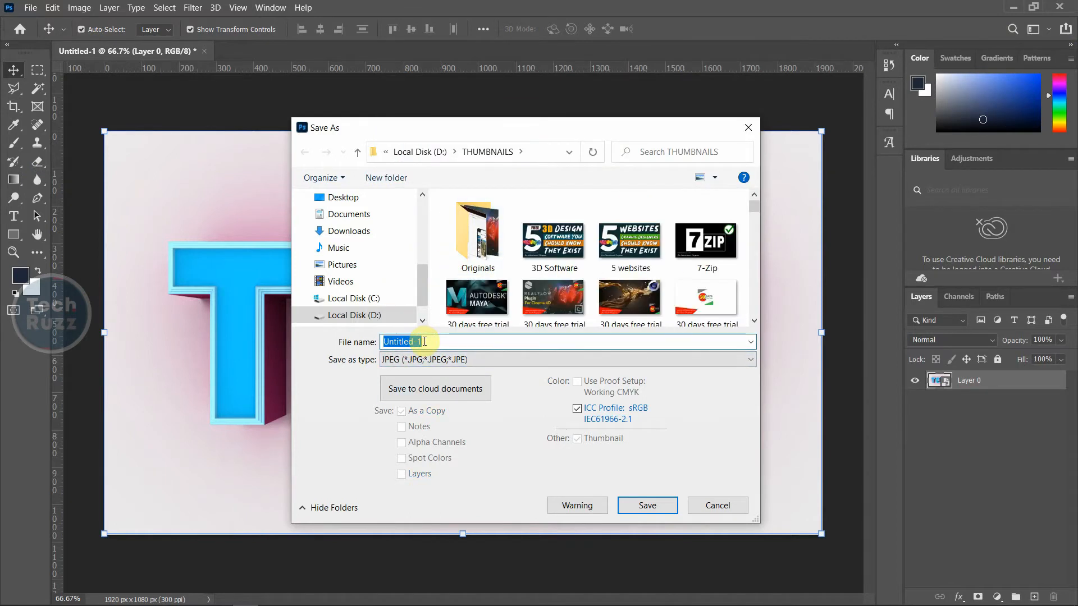
text(3d text)
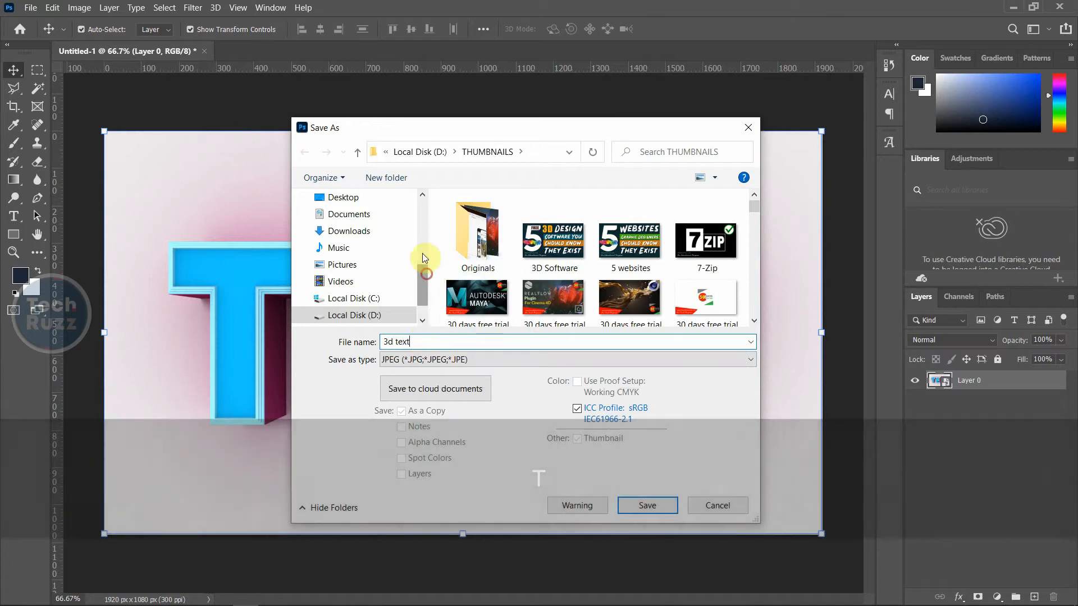
mouse_move(423, 278)
mouse_down()
mouse_move(420, 253)
mouse_move(418, 263)
mouse_up()
click(348, 235)
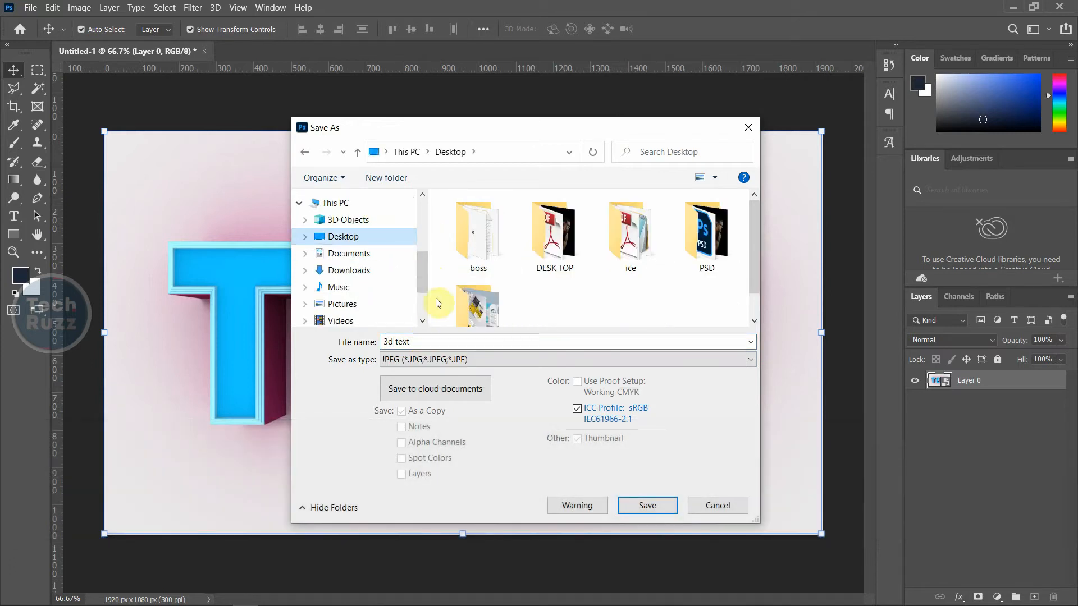
click(655, 506)
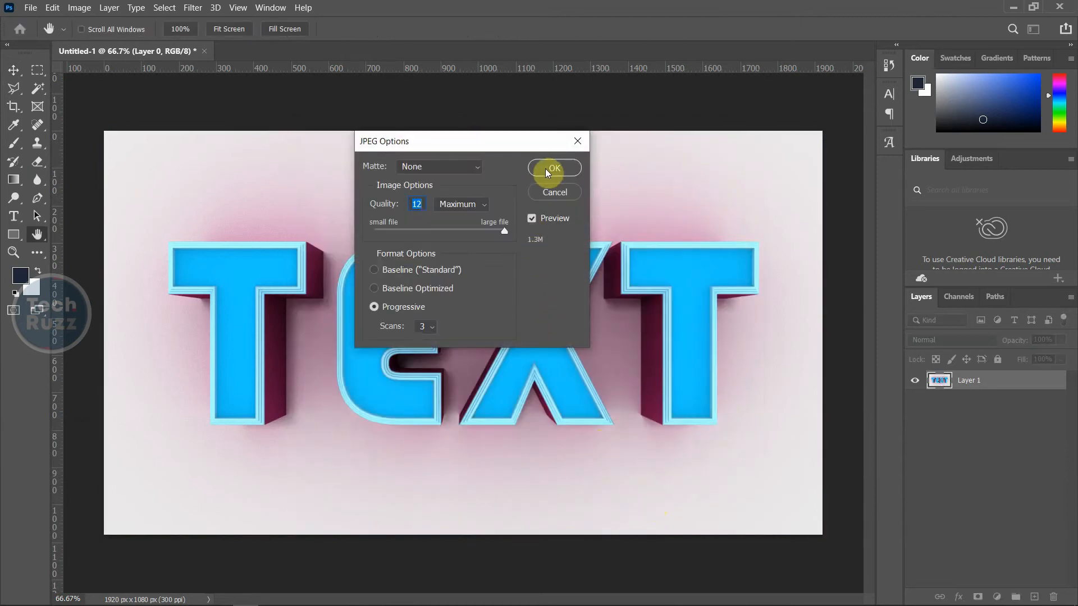
click(546, 170)
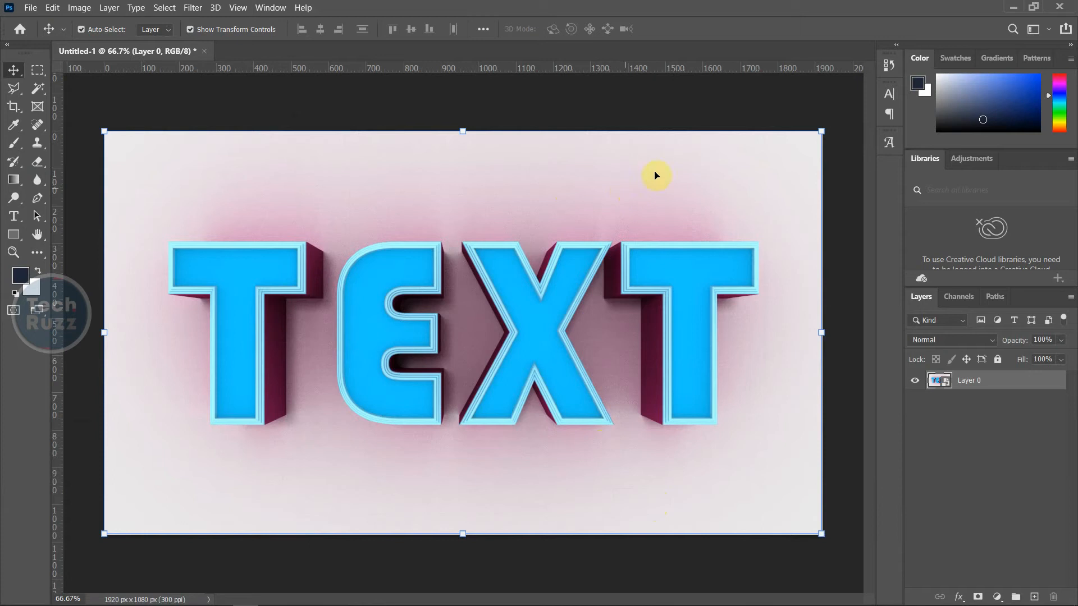
Open '3d text.jpg' from the desktop in Photos, zoom in on the lettering, then close it
click(1014, 8)
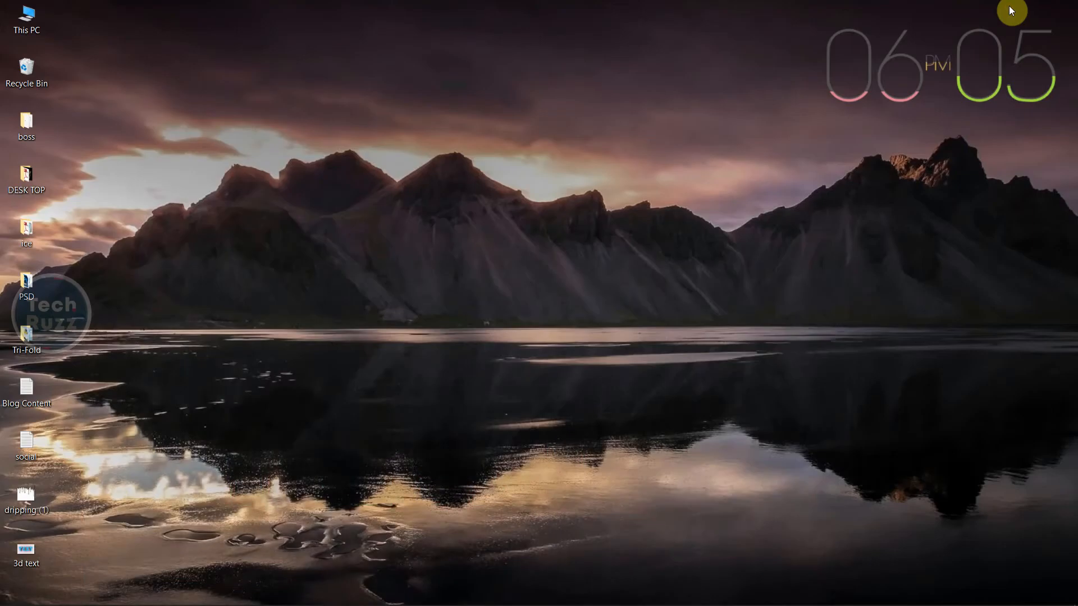
click(35, 548)
double_click(36, 547)
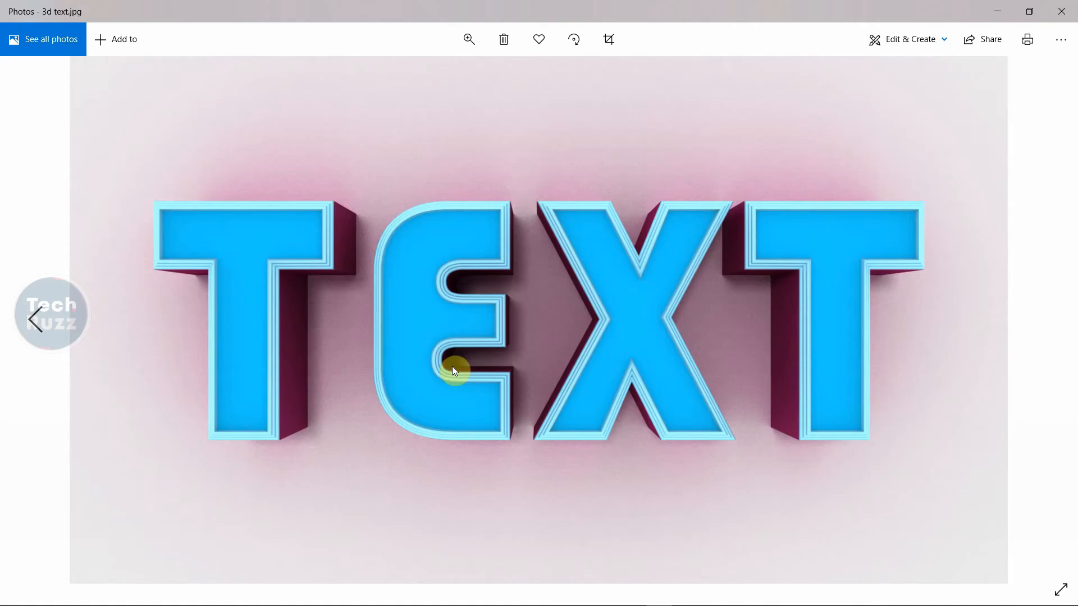
double_click(537, 346)
double_click(537, 345)
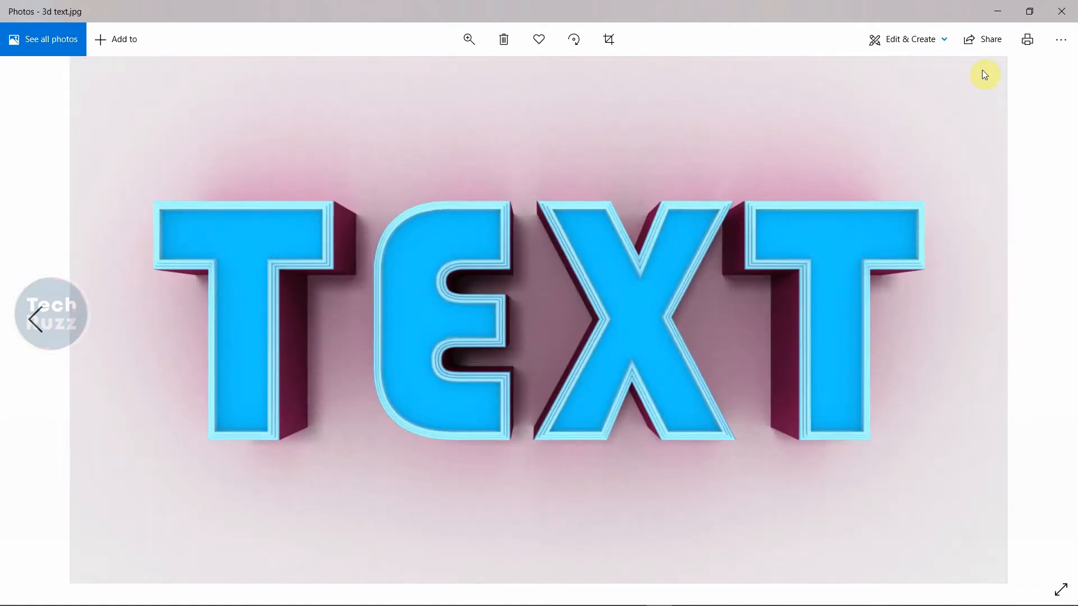
click(1073, 7)
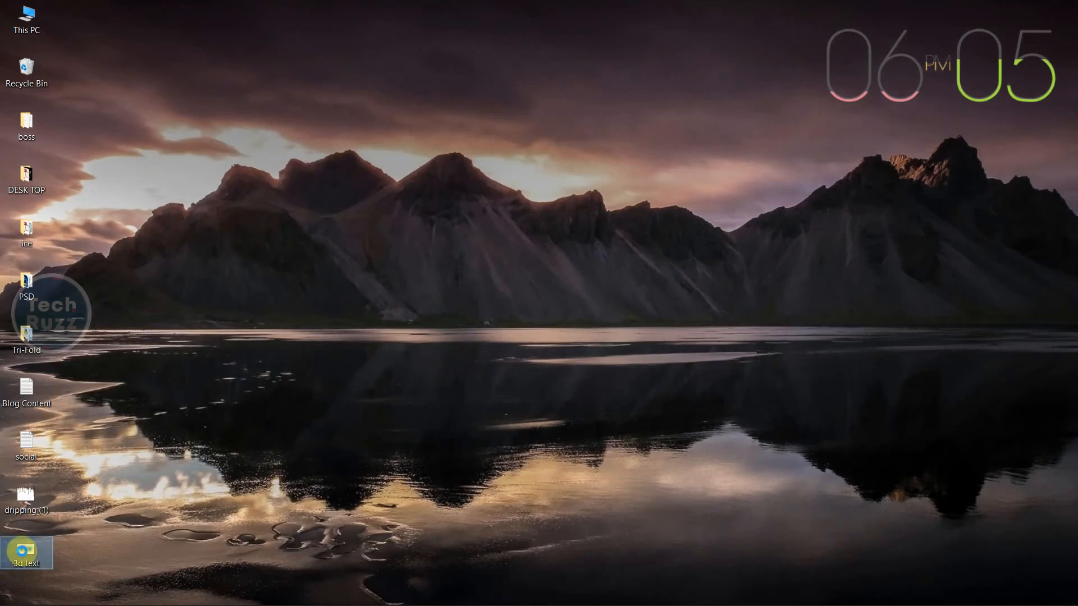
Set the '3d text' image on the desktop as the Windows desktop background
right_click(22, 551)
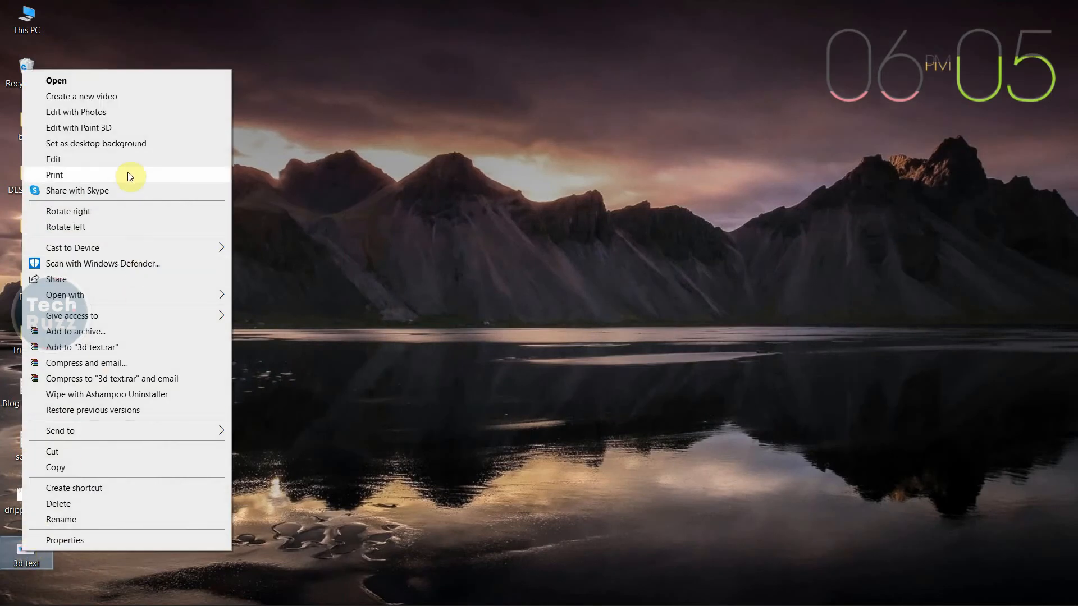
click(109, 143)
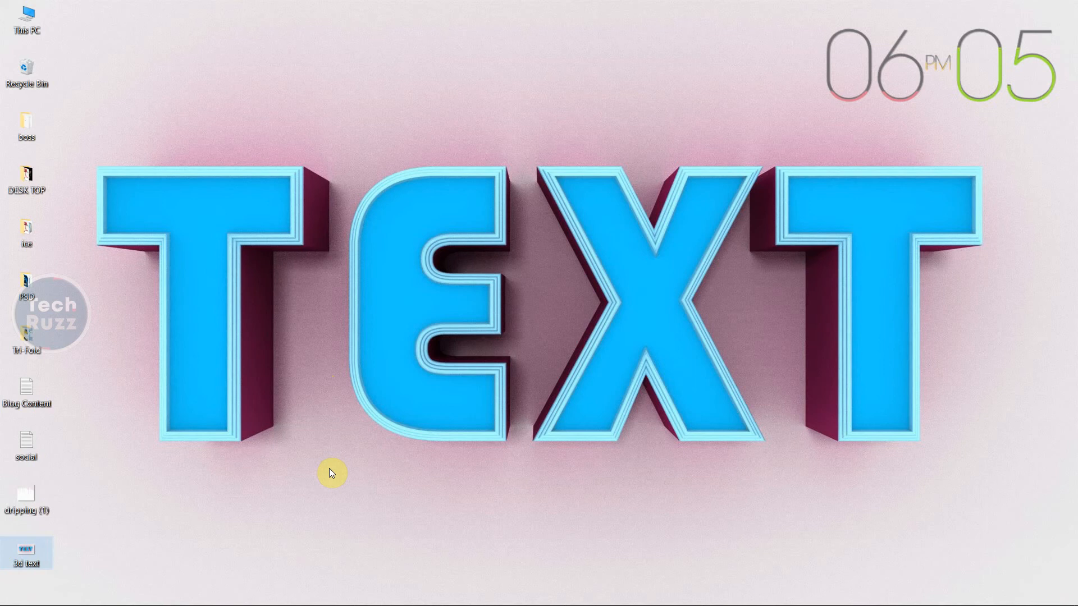
key(shift)
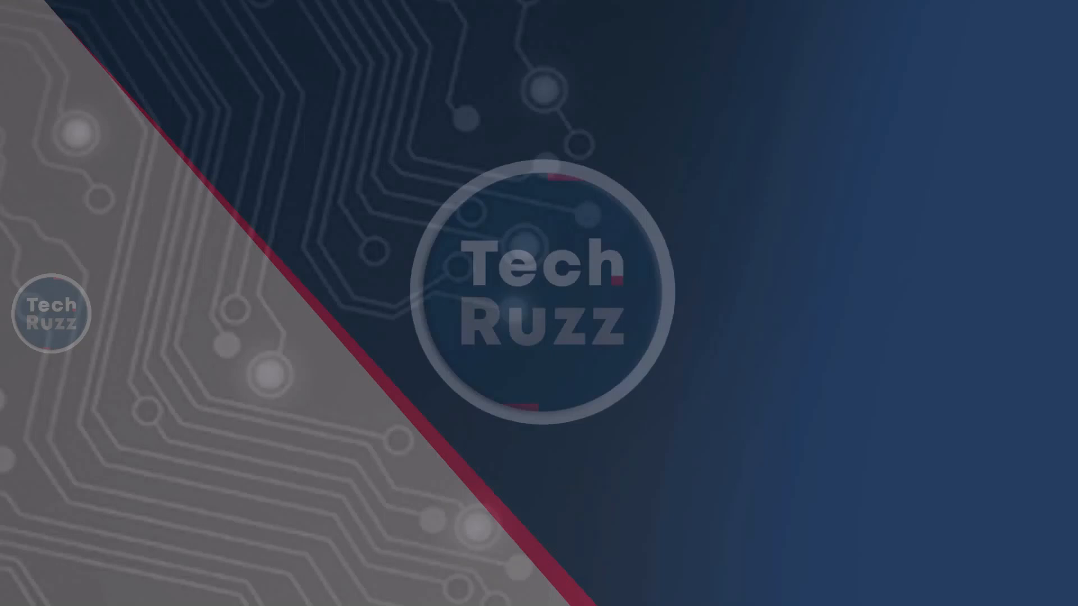